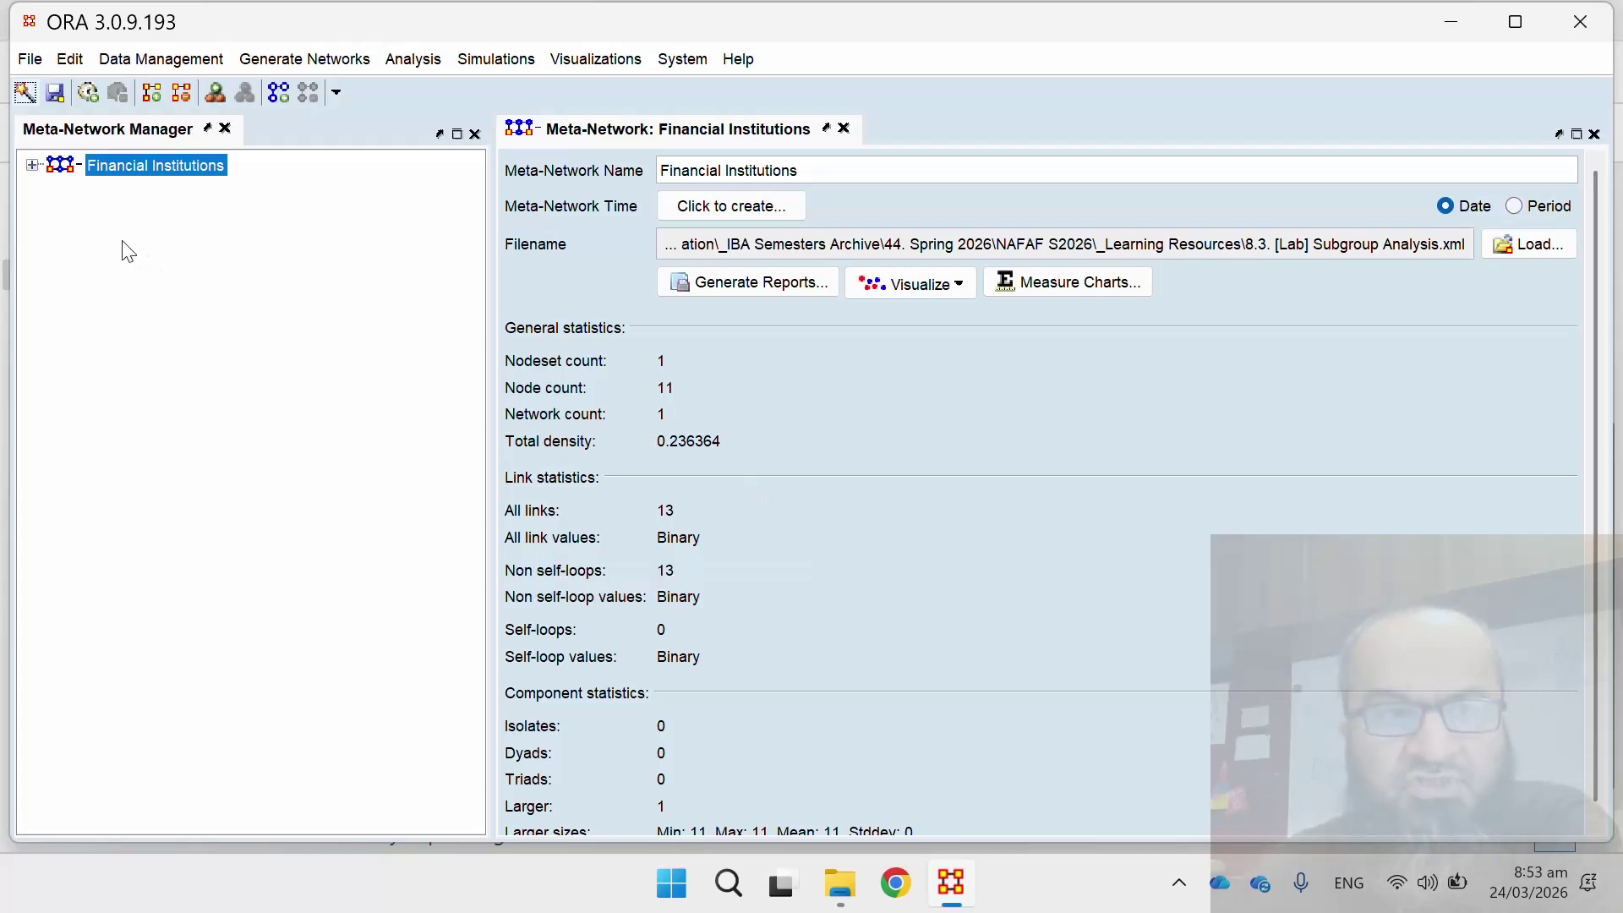
Step: Expand the Financial Institutions meta-network and review the Banks node attributes and the Interbank-Loans link matrix
left_click(31, 165)
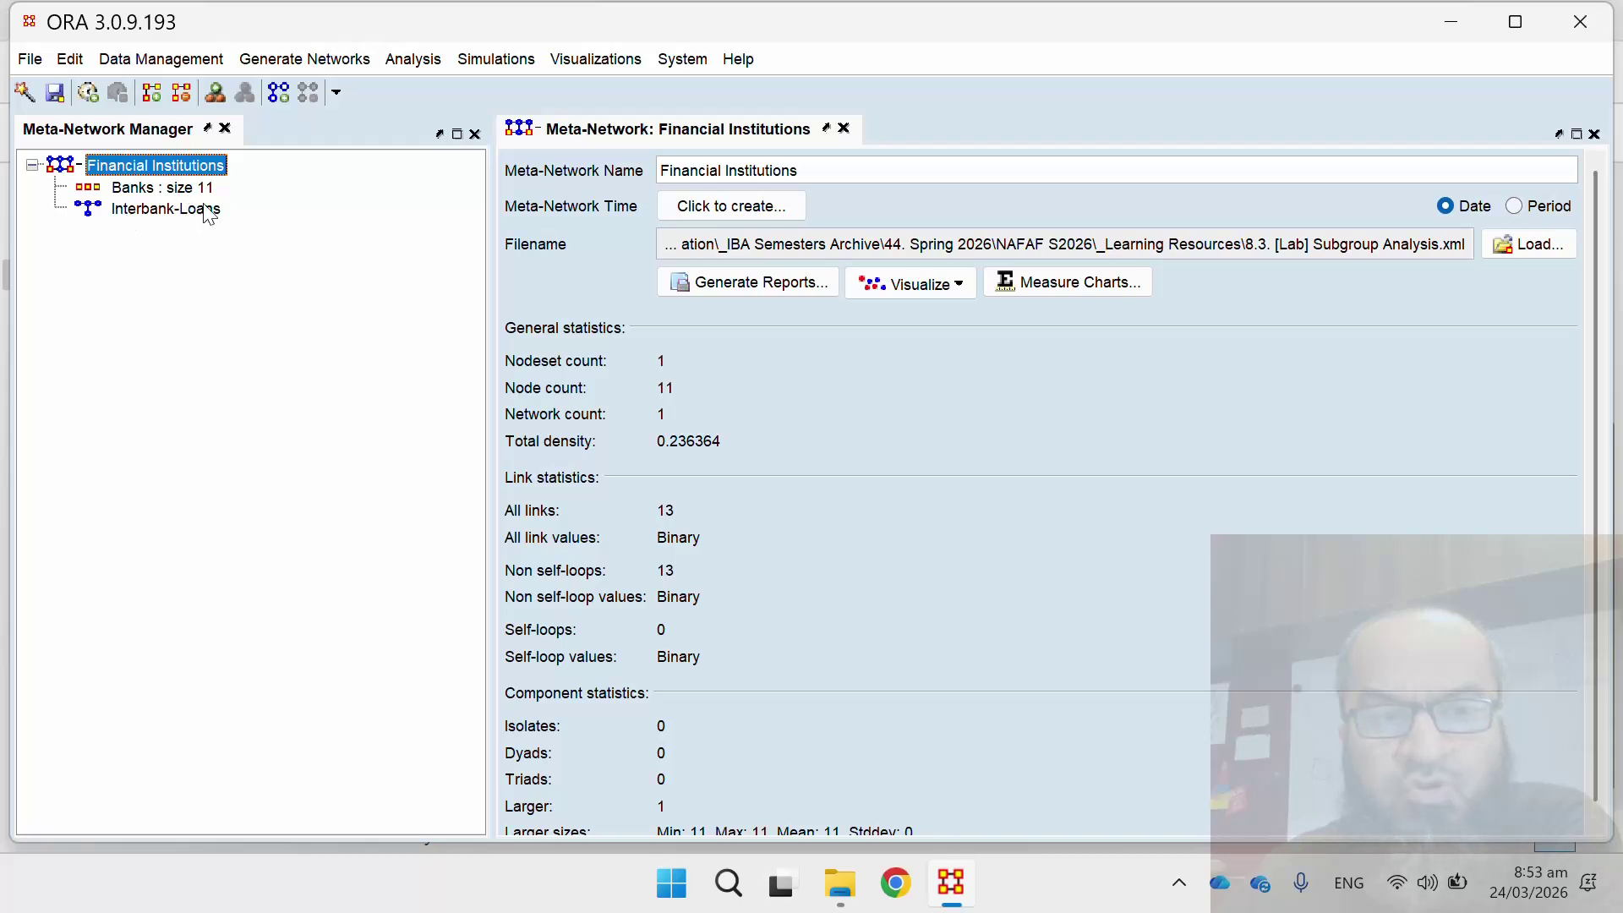
left_click(182, 188)
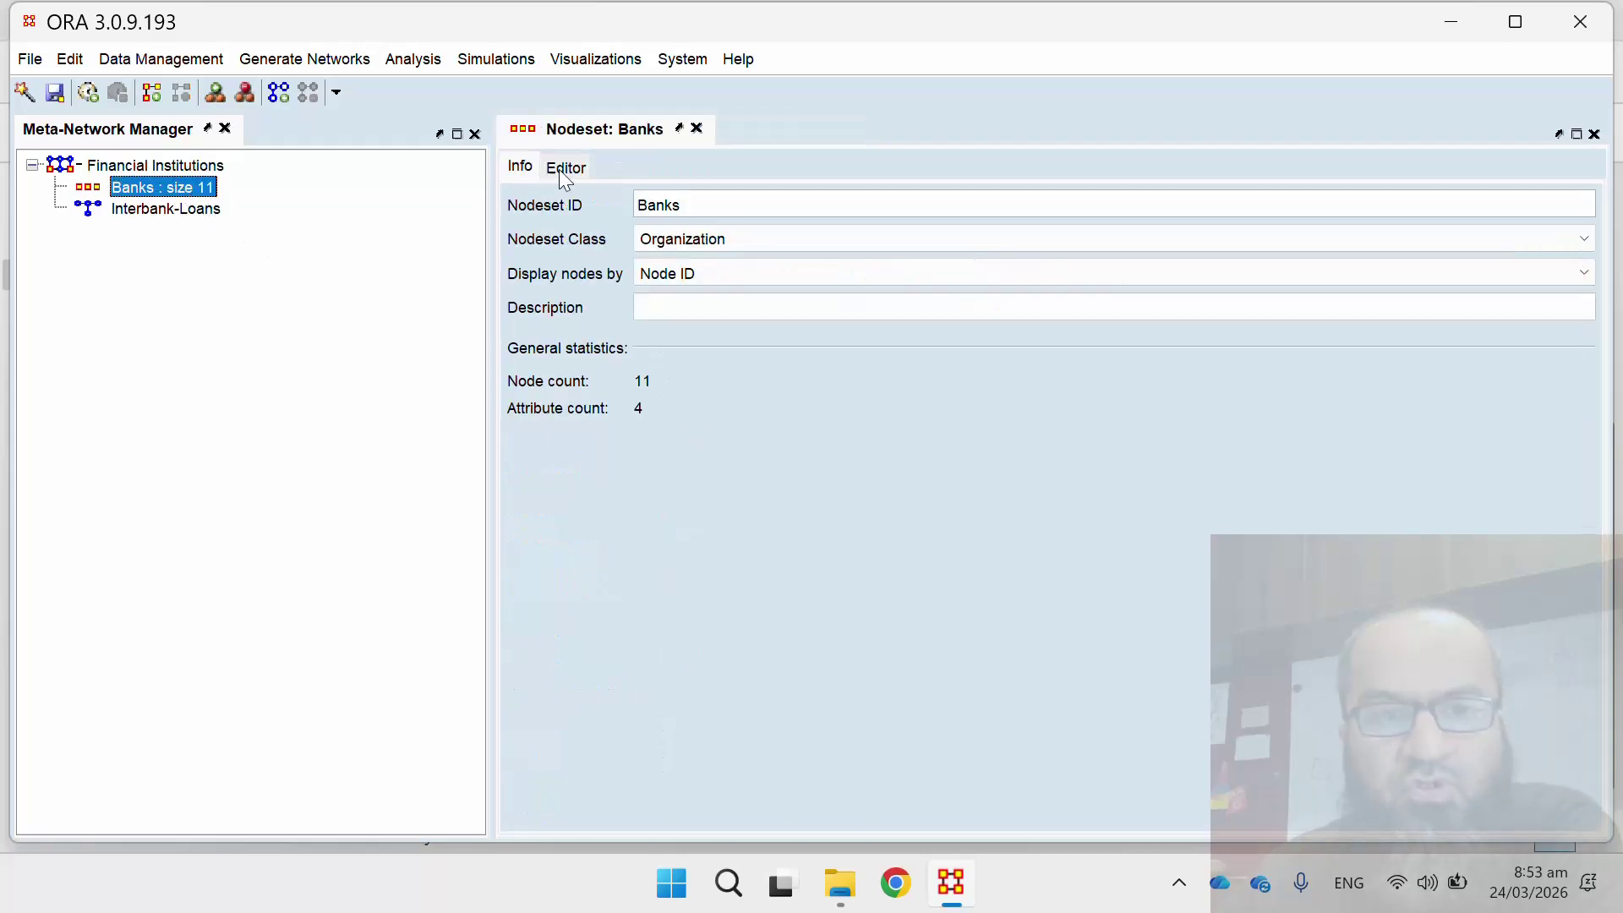
left_click(566, 171)
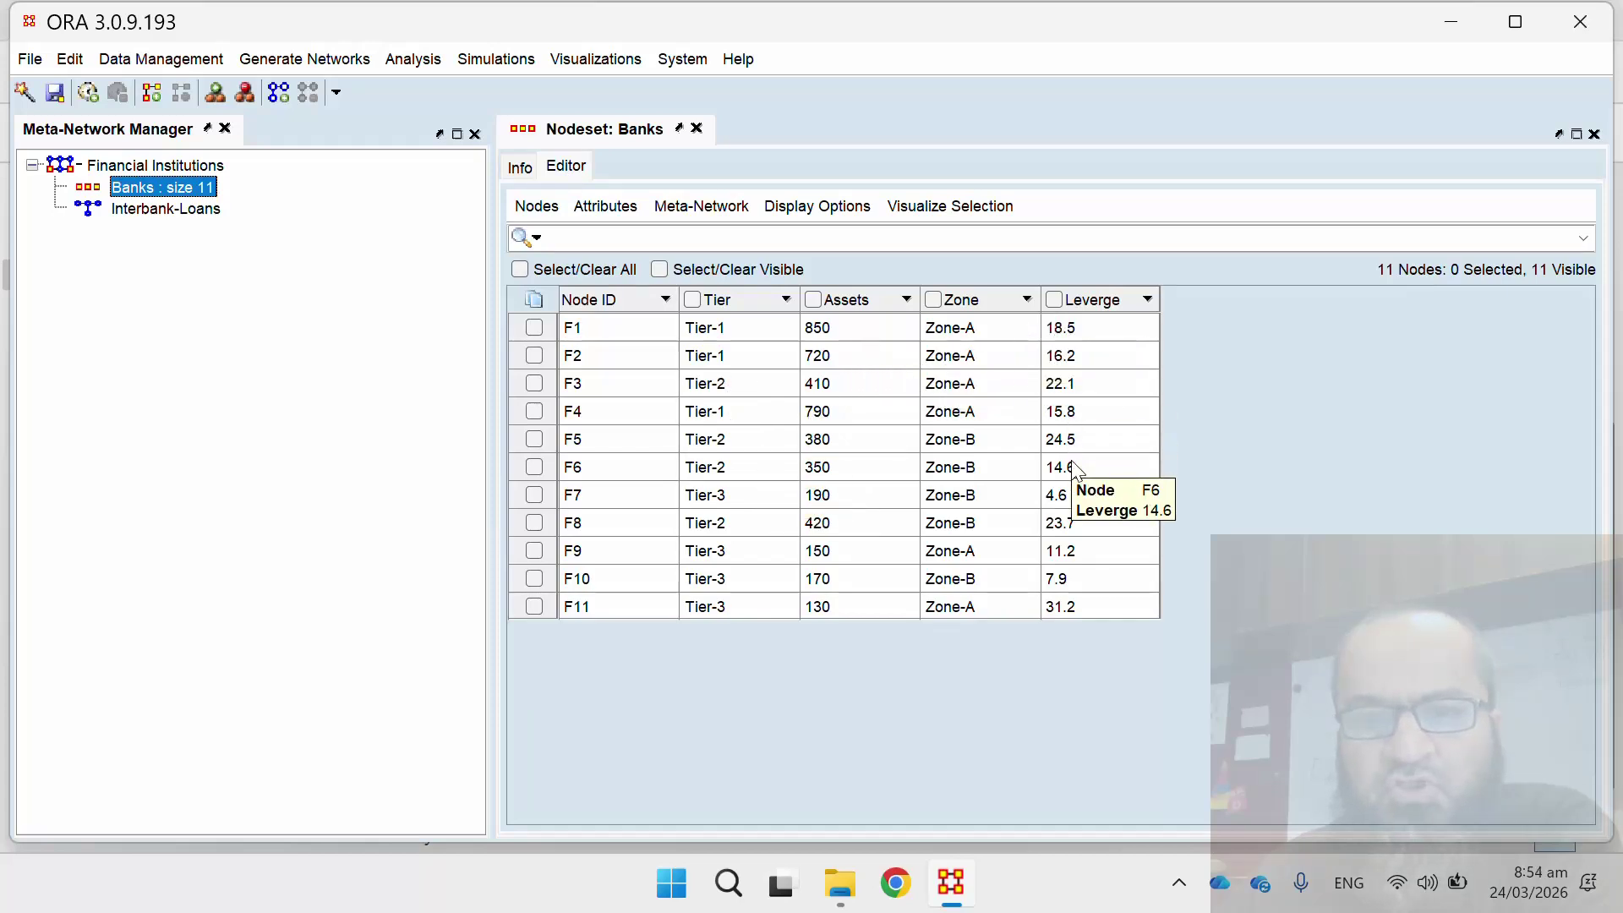
left_click(171, 216)
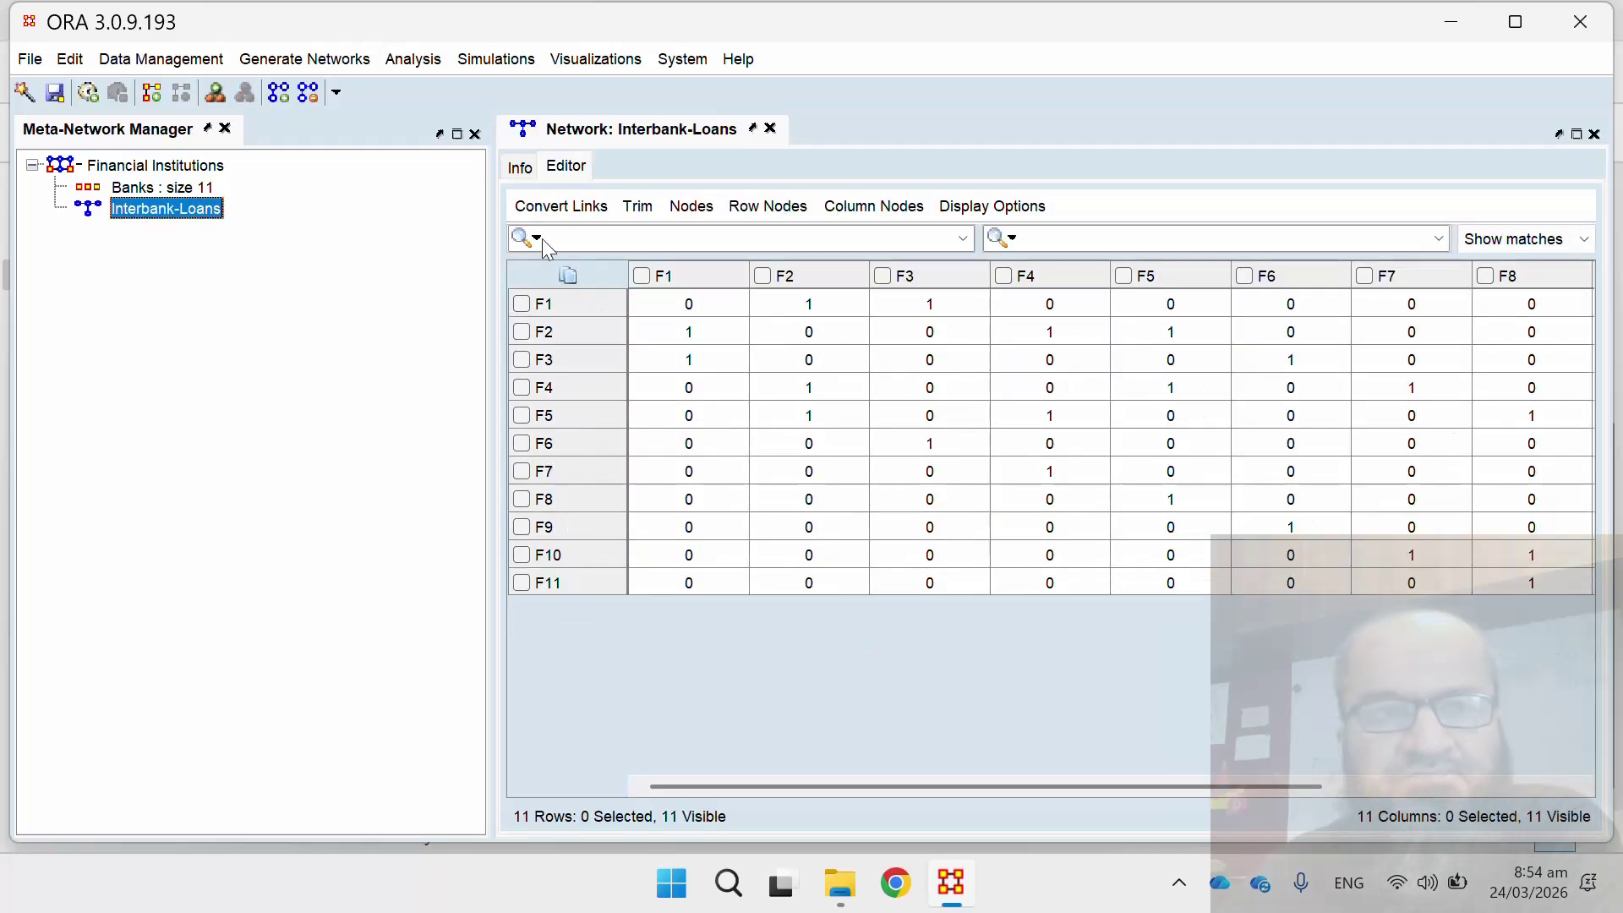
left_click(208, 166)
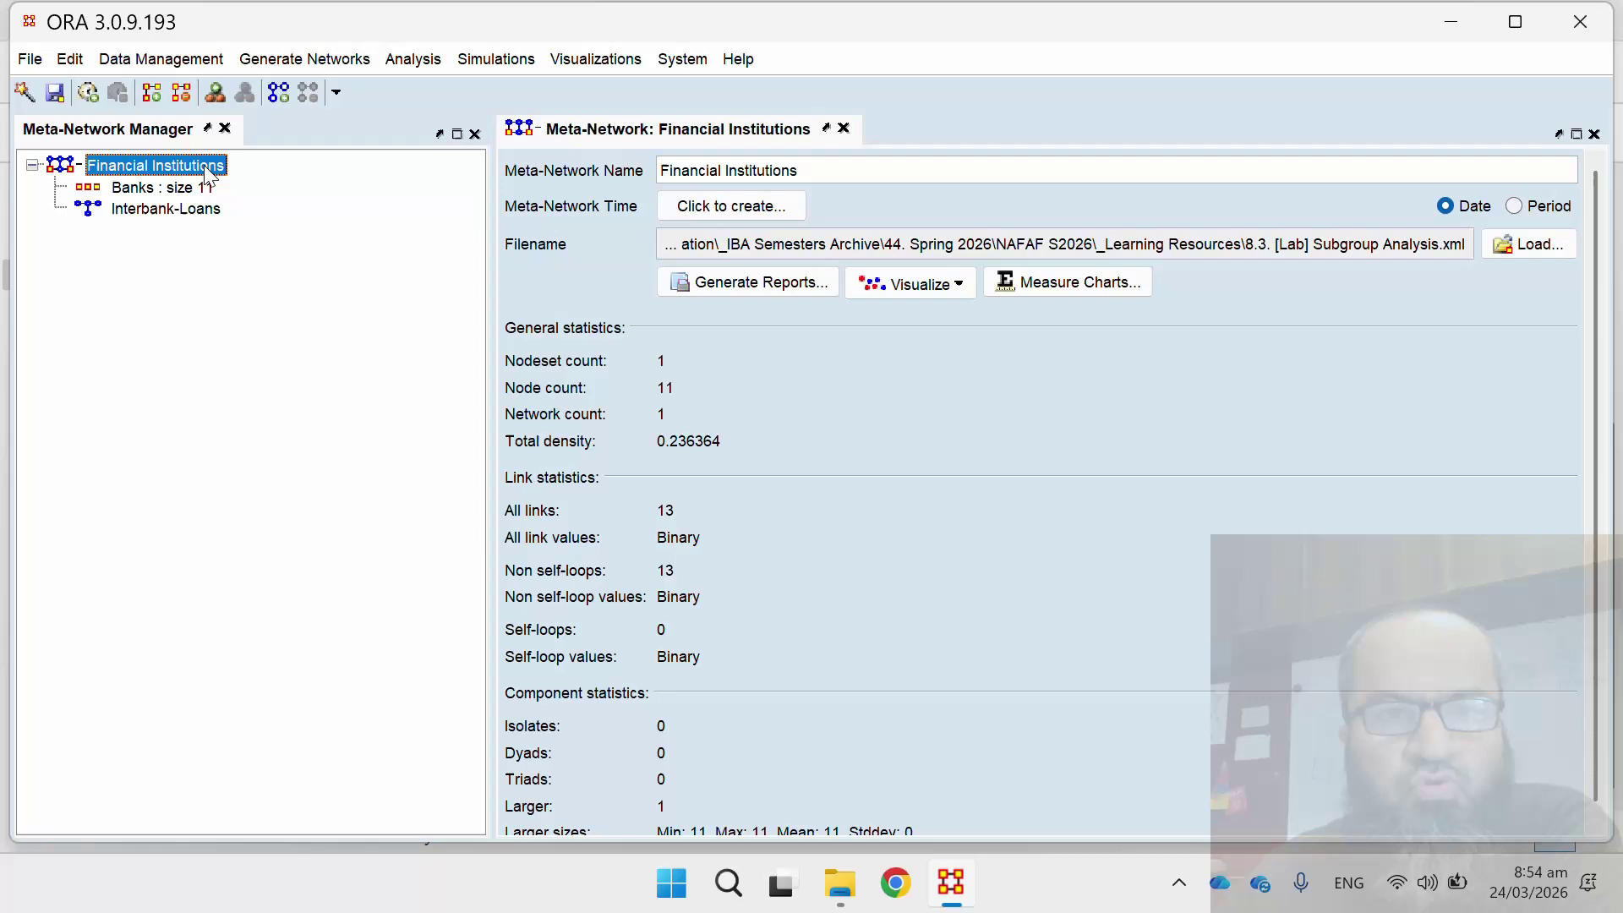
Step: Enable the no self-loops property for the Interbank-Loans network and accept removing existing self-loops
left_click(149, 209)
left_click(524, 172)
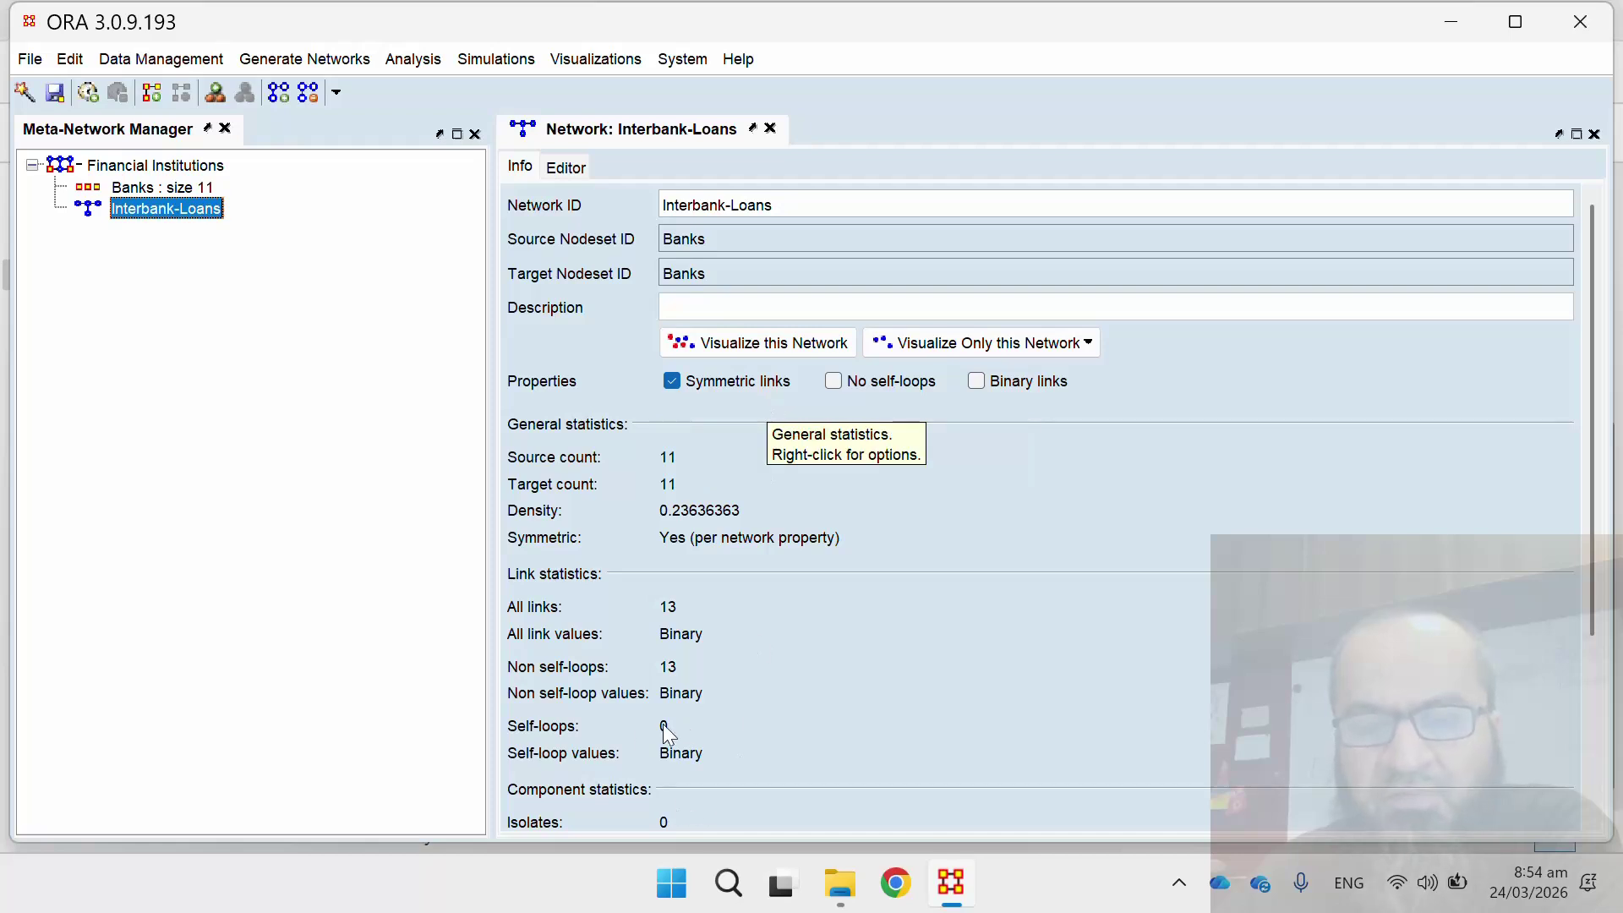
left_click(834, 381)
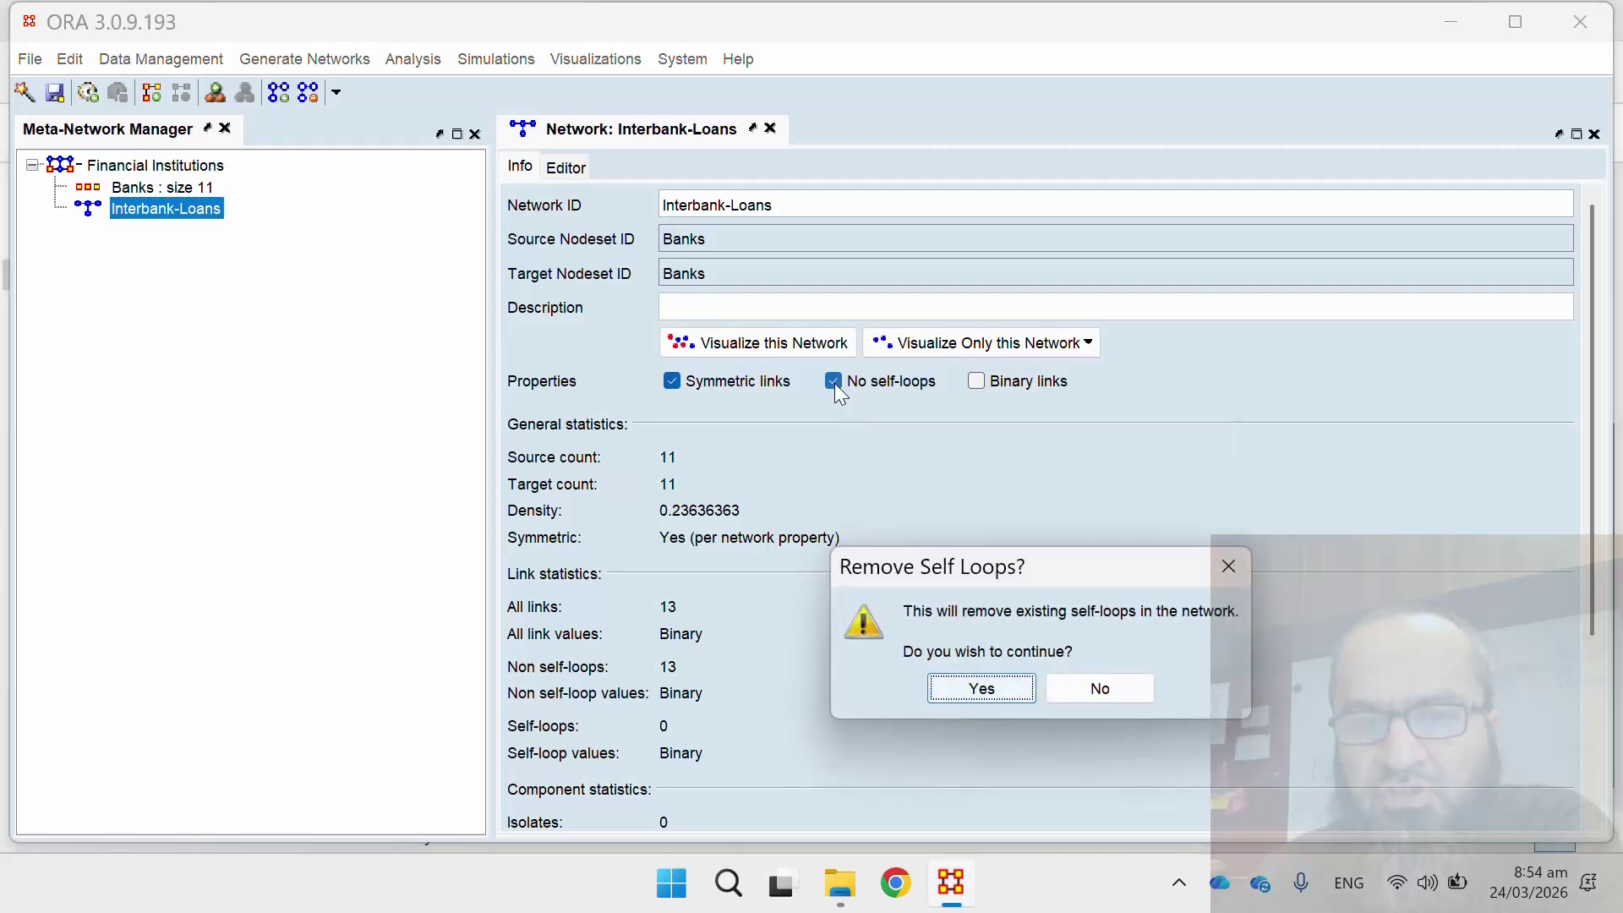
left_click(982, 689)
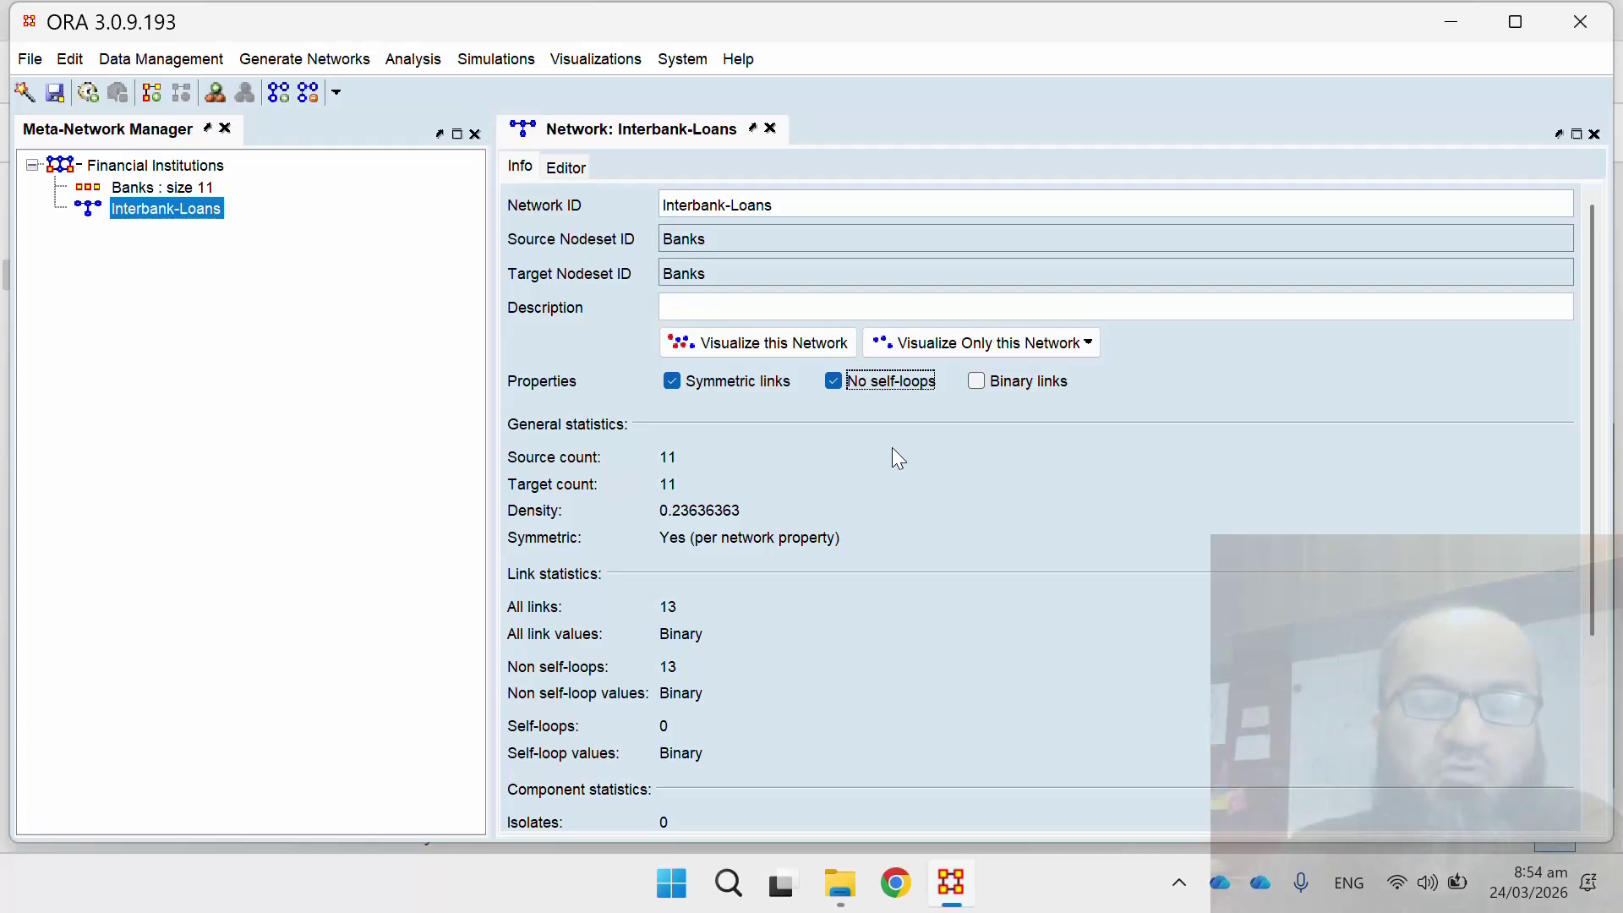
Step: Switch the symmetric links property of the Interbank-Loans network off and back on, accepting the symmetrization
left_click(673, 383)
left_click(672, 382)
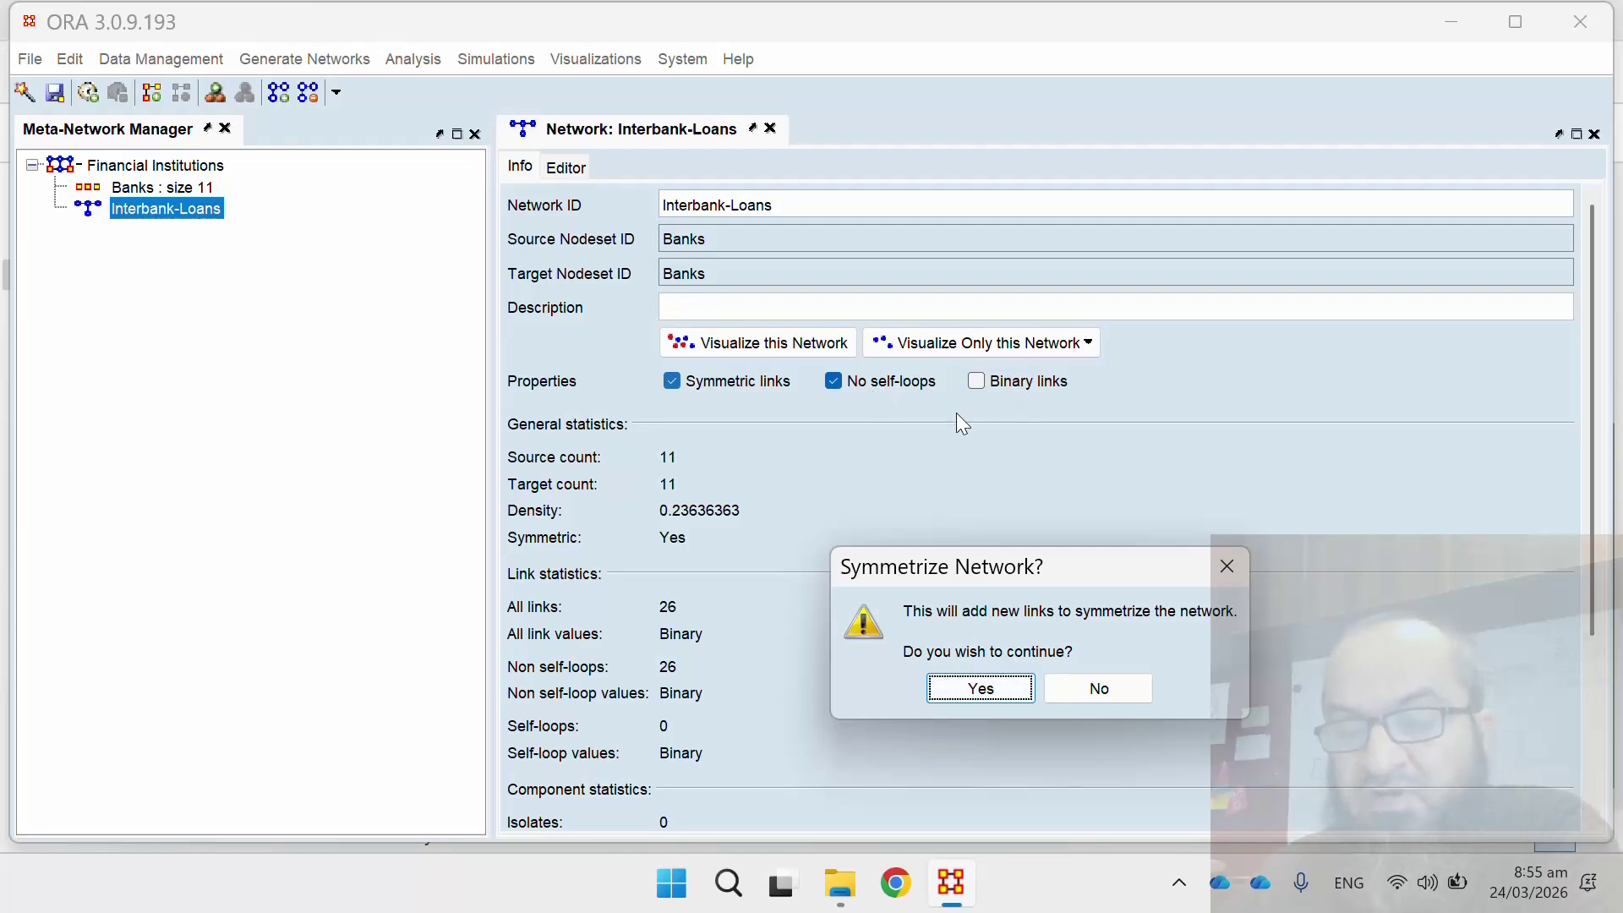
left_click(980, 689)
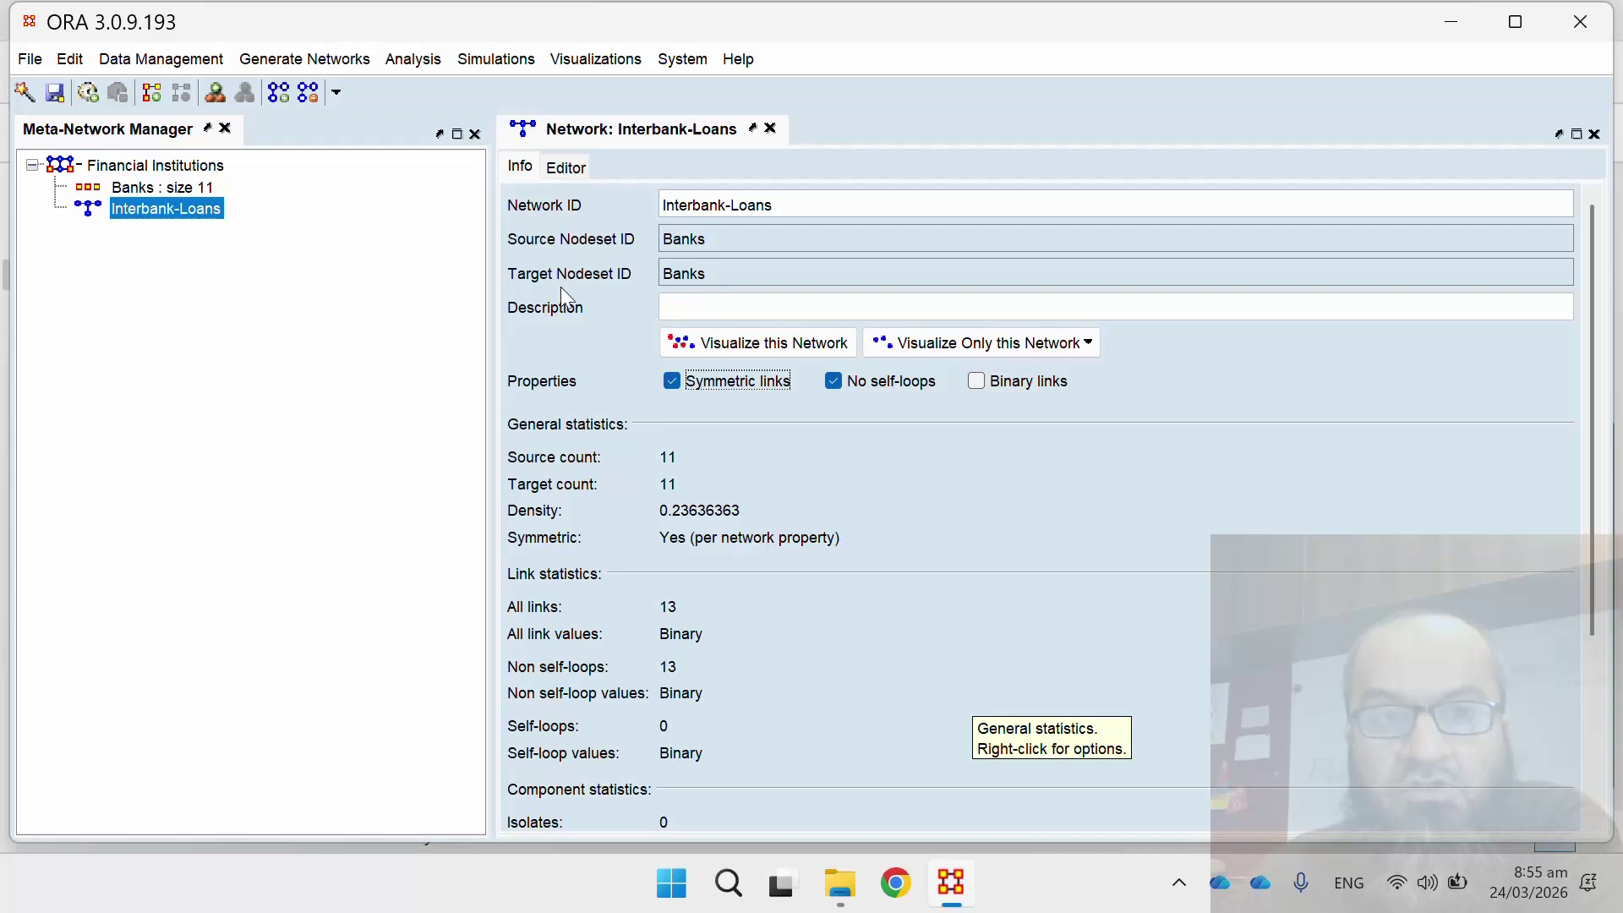
Step: Visualize the Interbank-Loans network and maximize the visualizer window
left_click(789, 349)
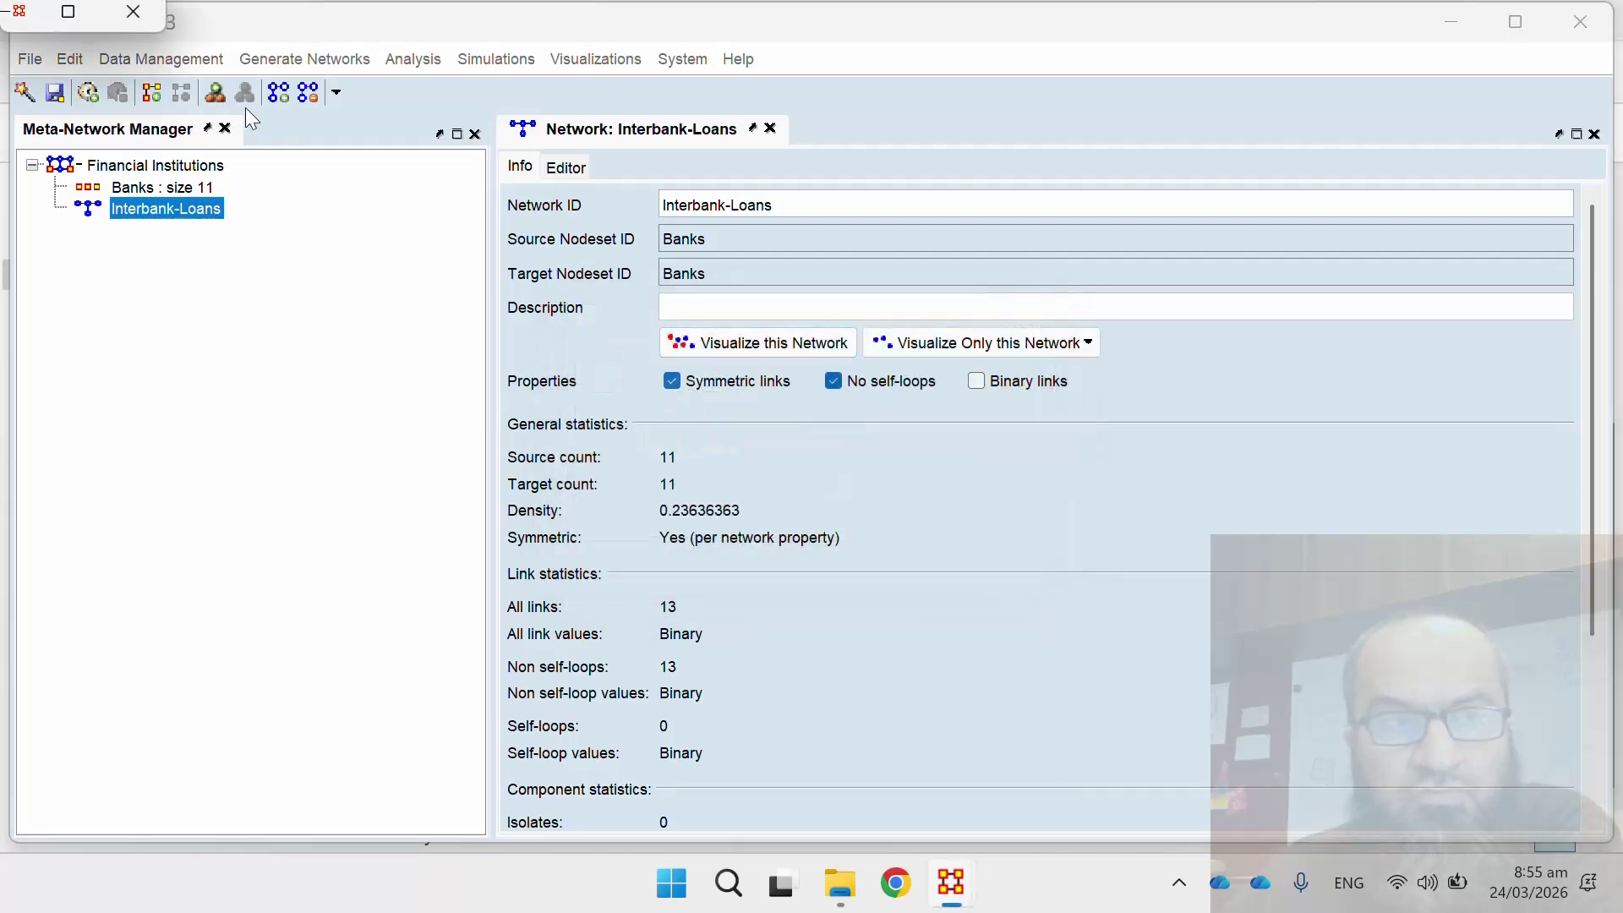
left_click(68, 12)
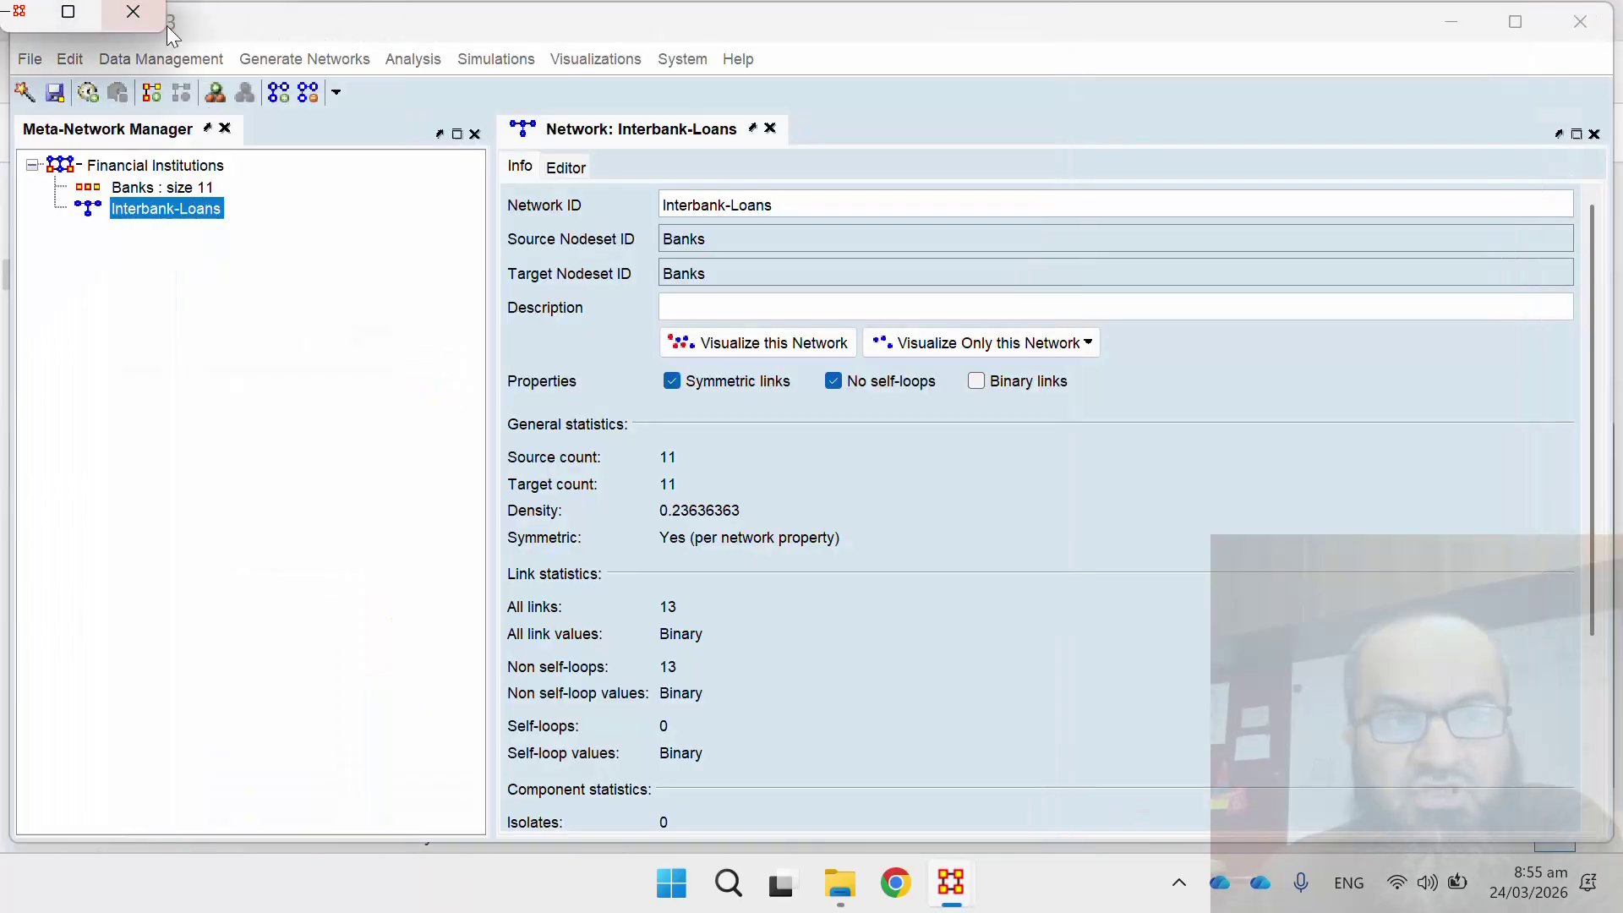
left_click(137, 13)
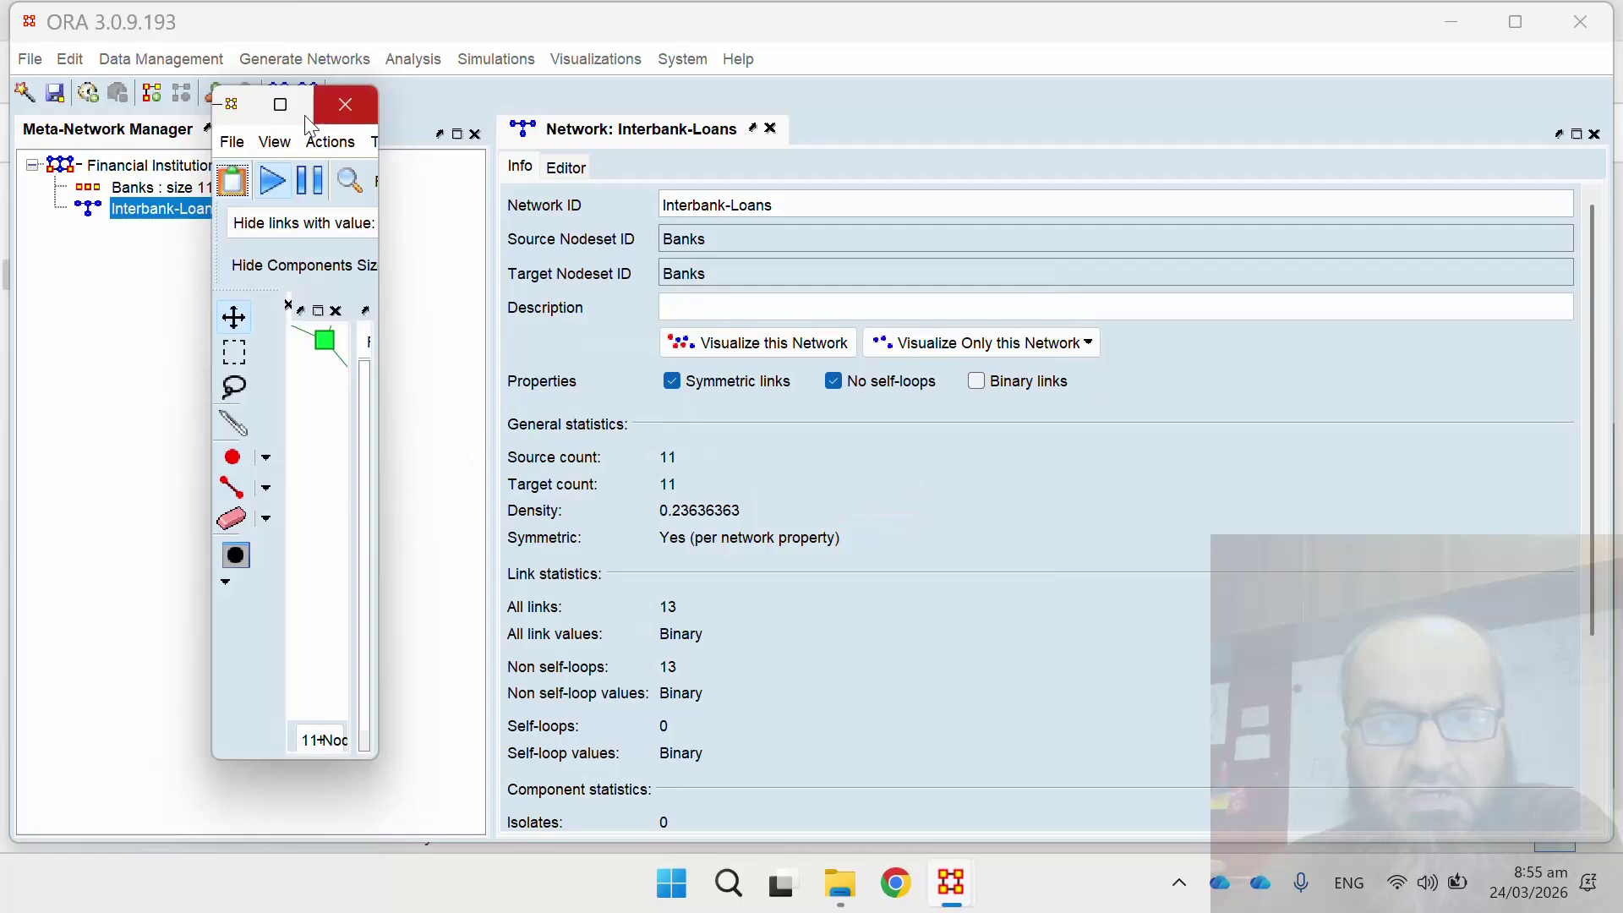
left_click(283, 105)
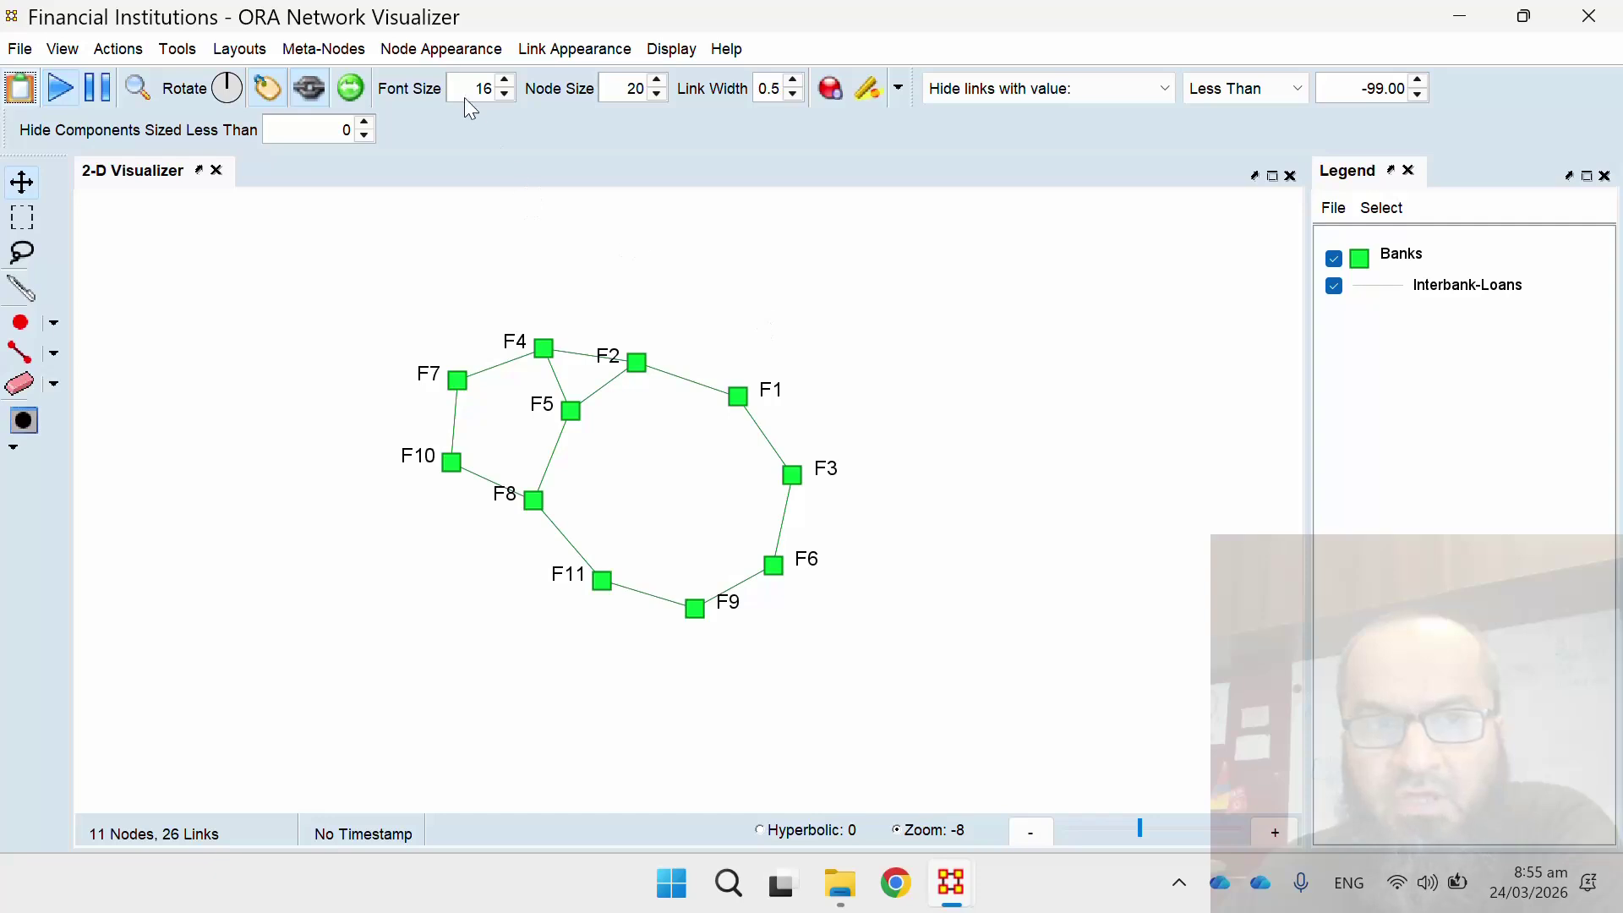
Step: Color the bank nodes by Newman grouping and dismiss the modularity message
left_click(445, 54)
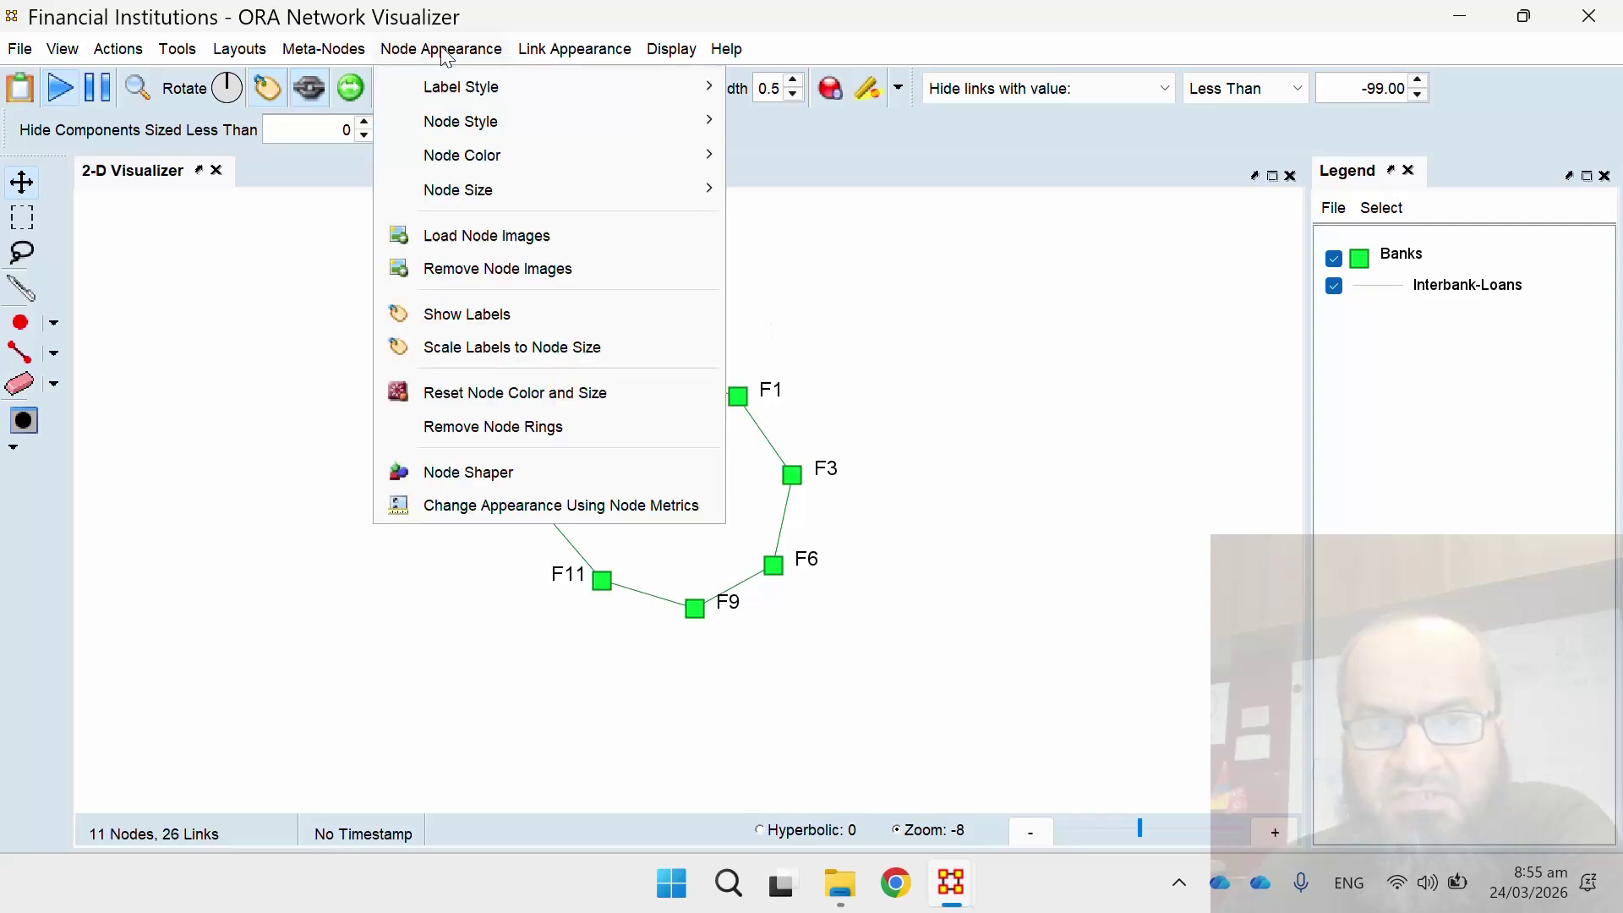
mouse_move(479, 172)
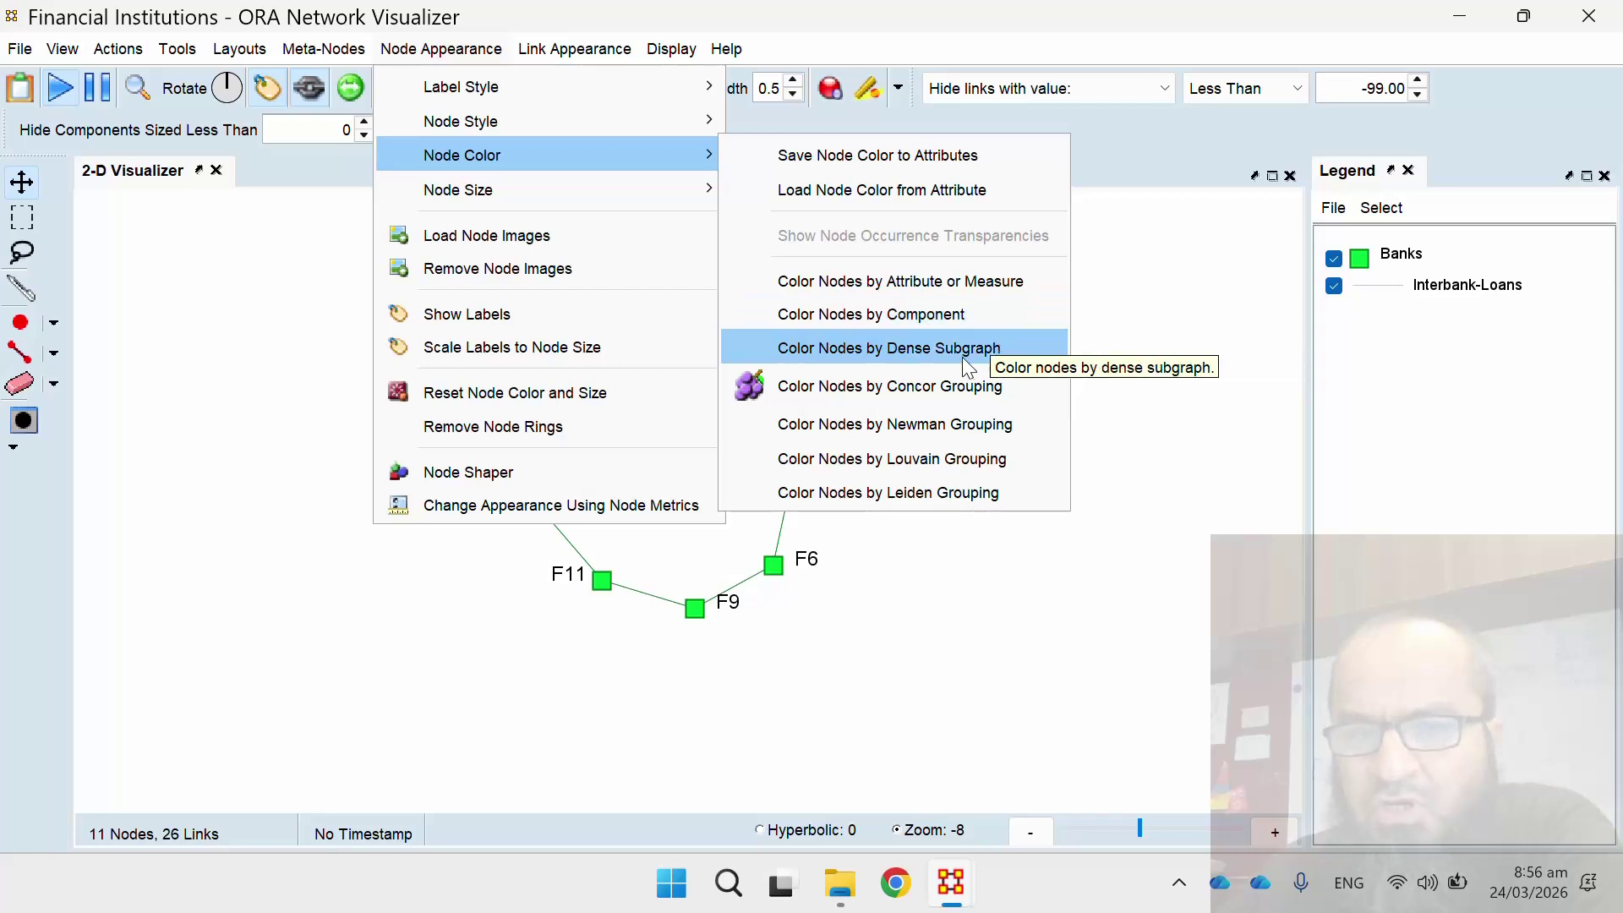
left_click(926, 363)
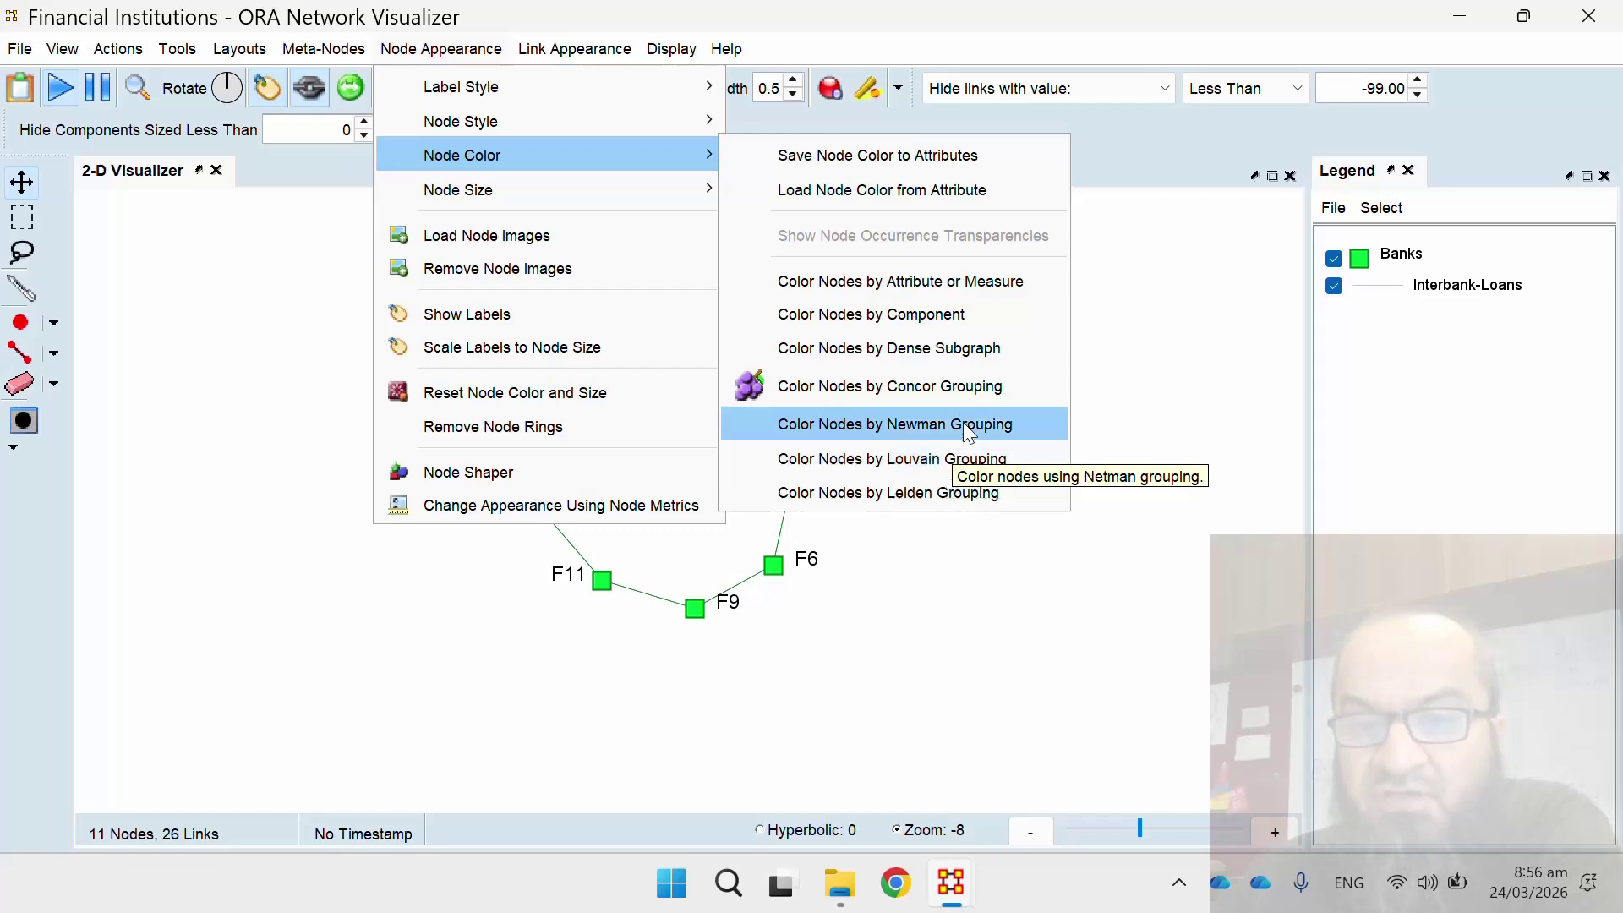
left_click(996, 432)
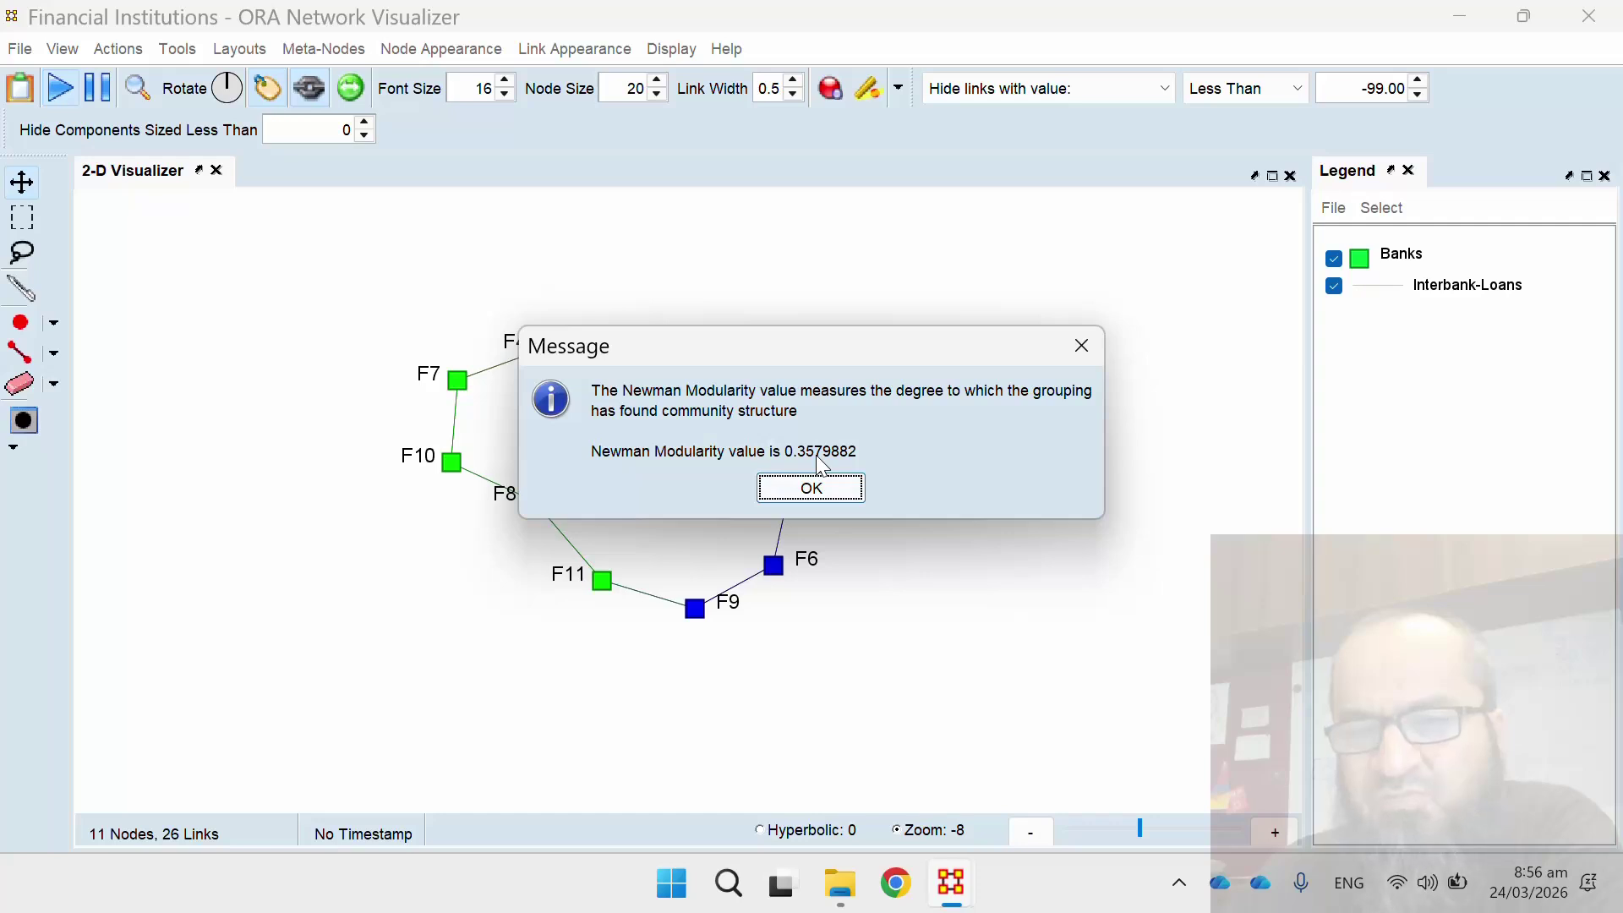
left_click(813, 492)
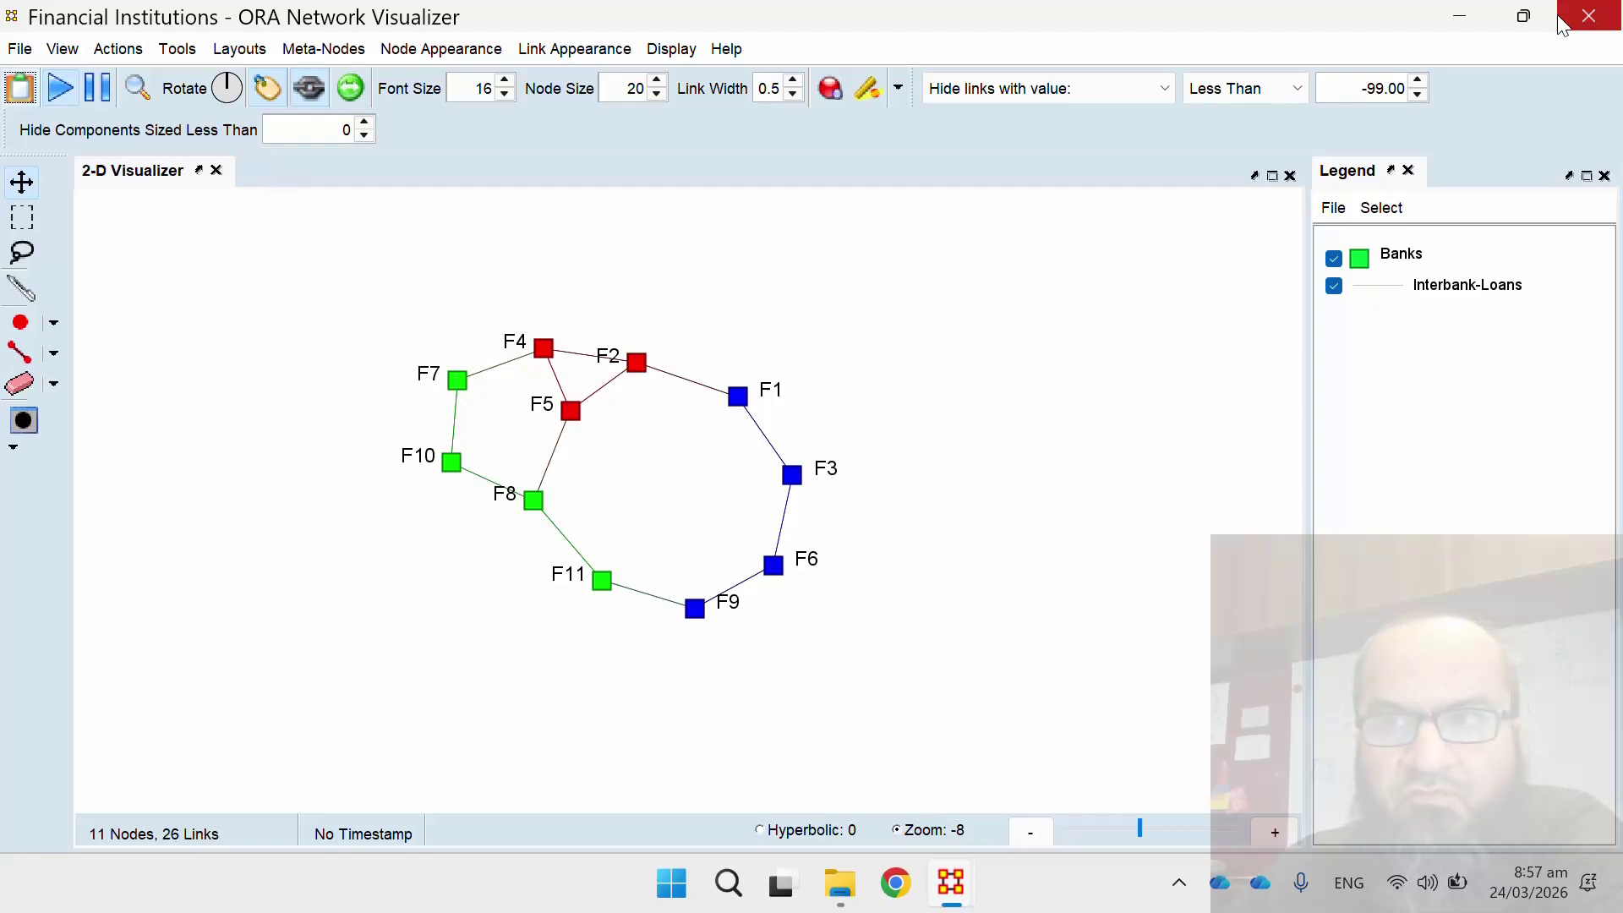
Step: Minimize the visualizer and examine the newman group assignments in the Banks node attribute table
left_click(1462, 17)
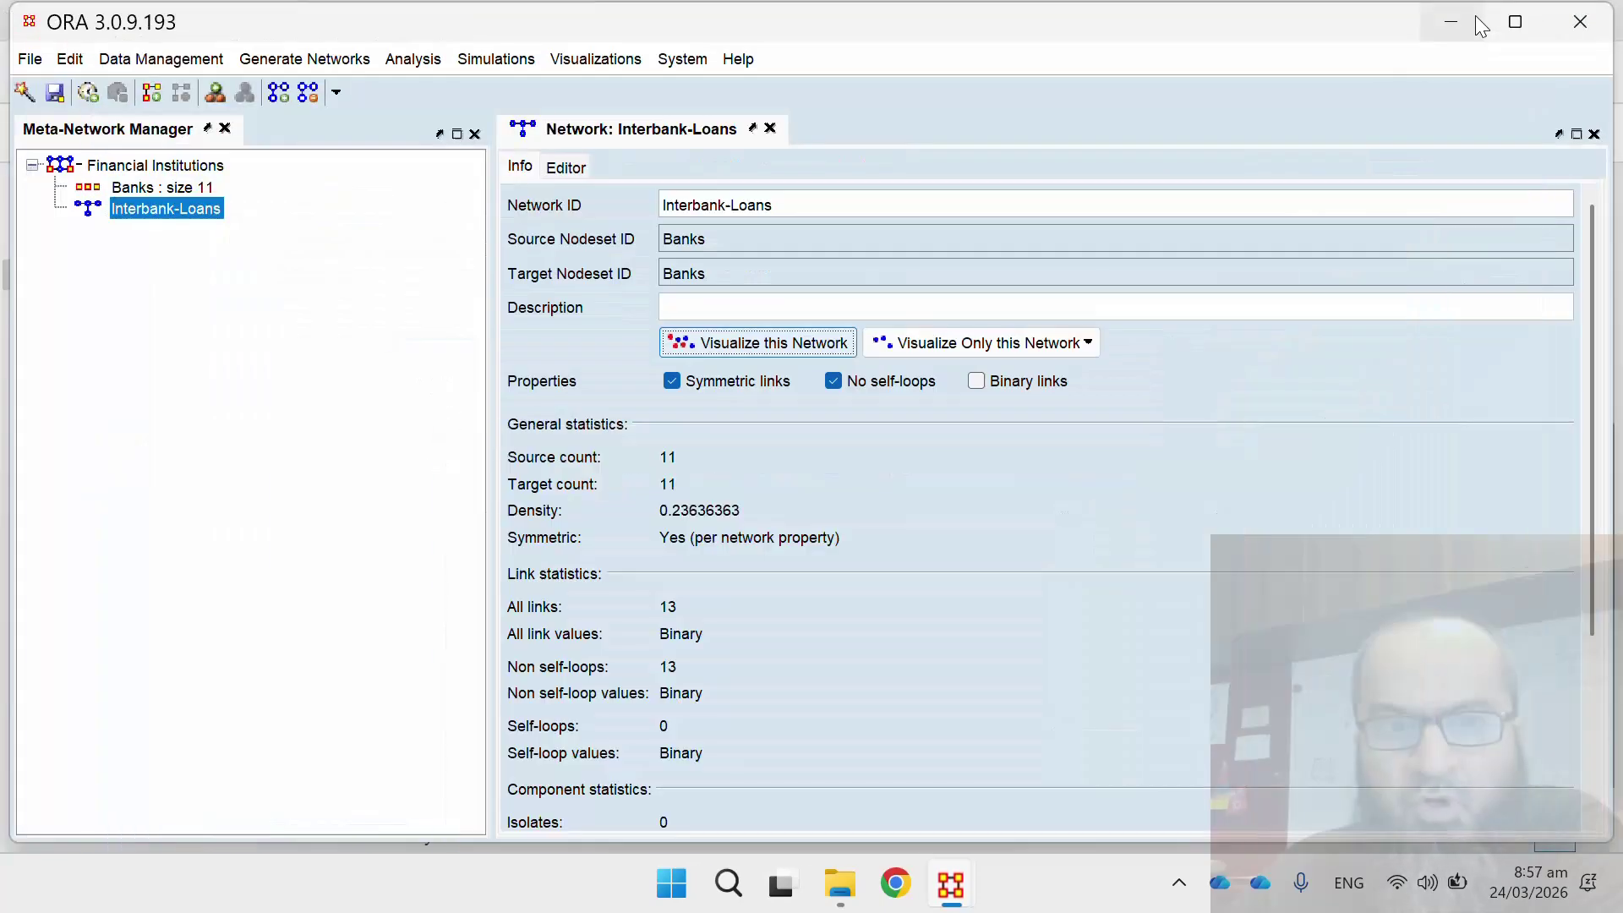
left_click(160, 187)
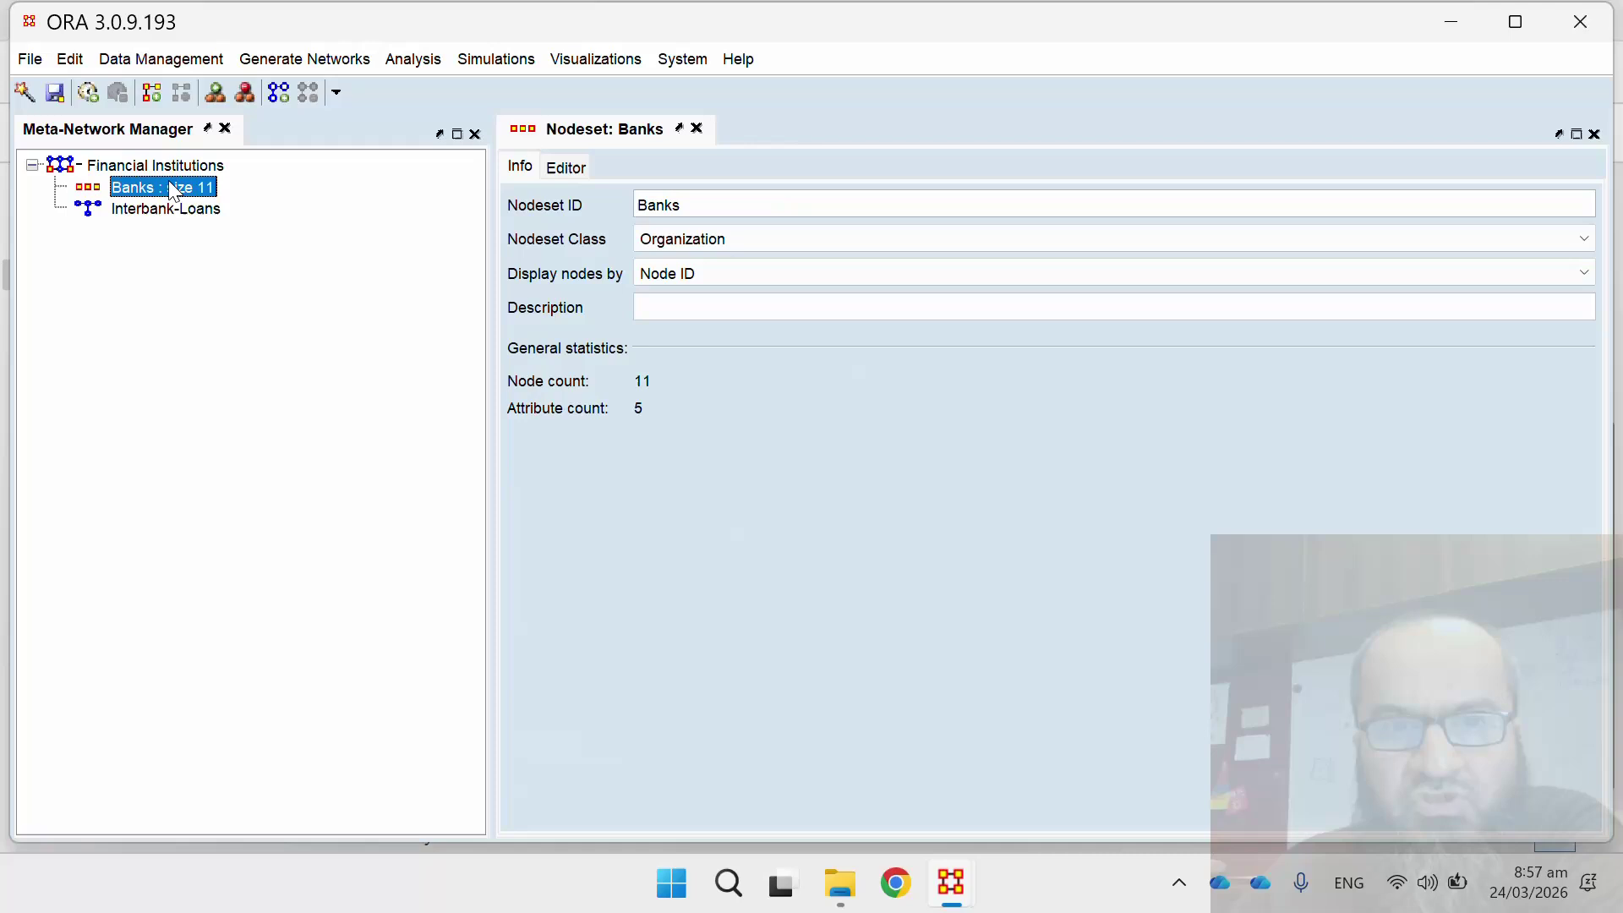
left_click(581, 171)
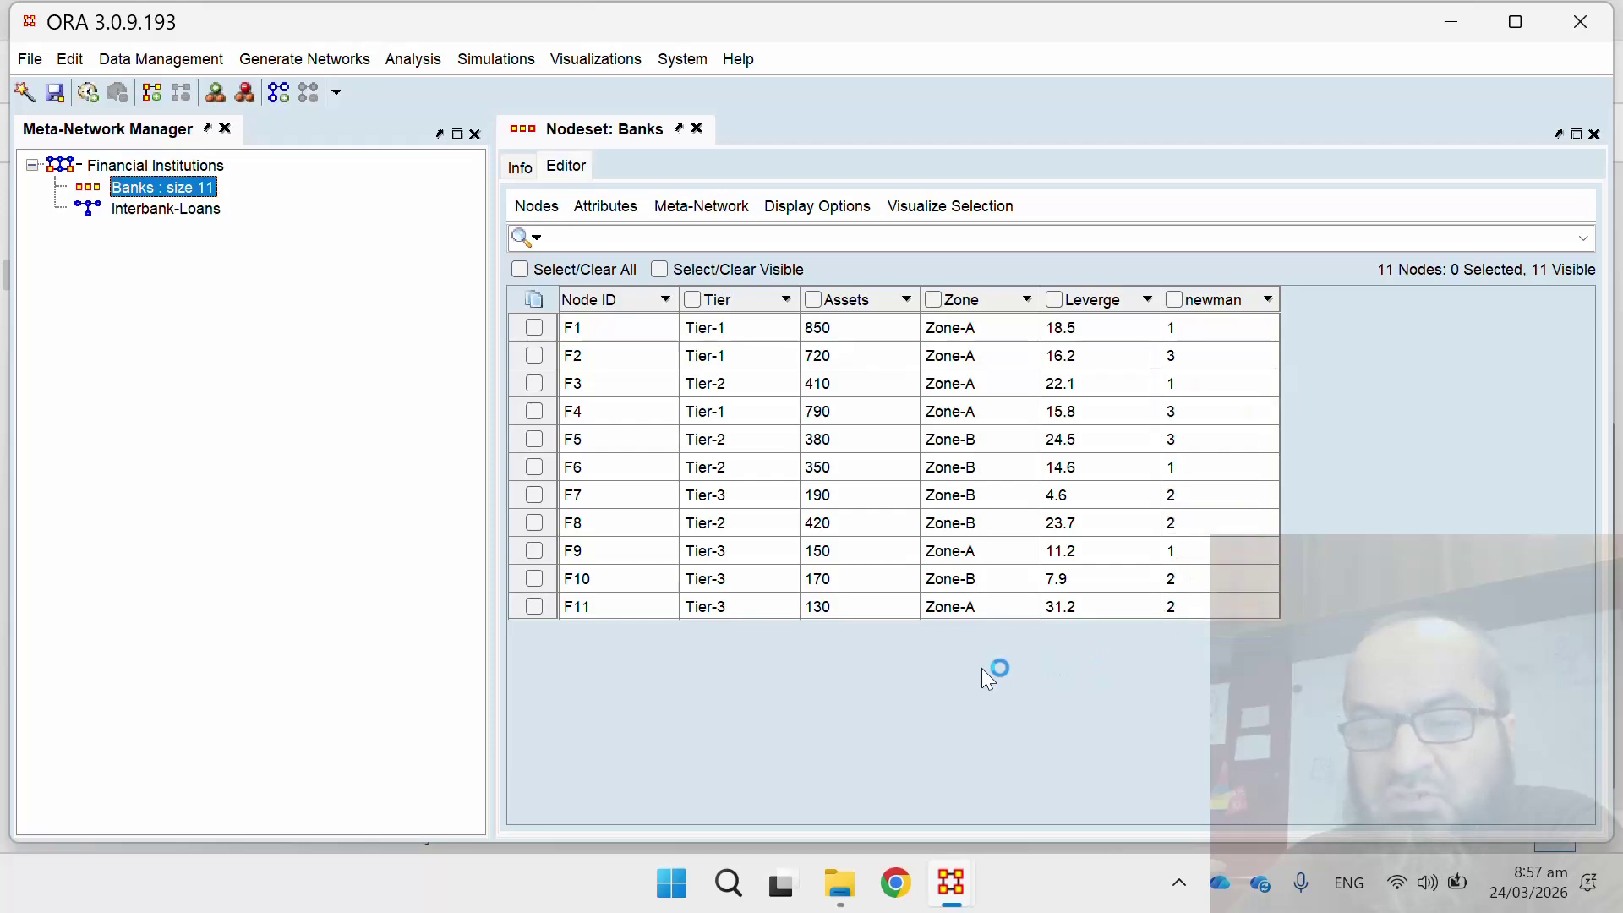
left_click(176, 167)
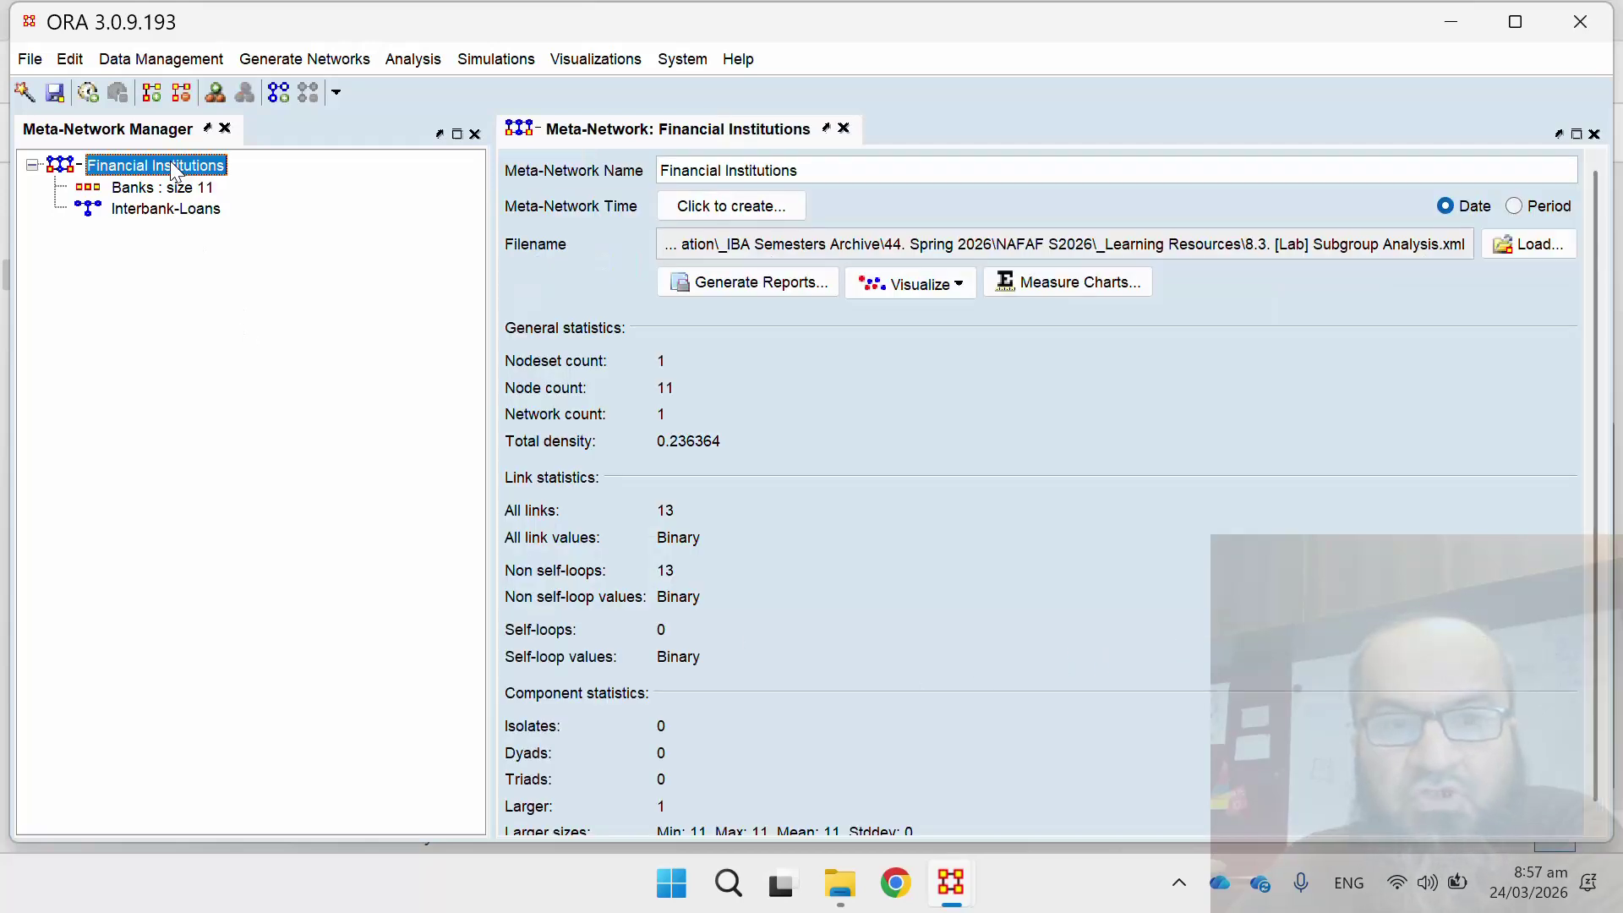
Step: Return to the network visualizer and color the bank nodes by CONCOR grouping with 2 splits
left_click(951, 883)
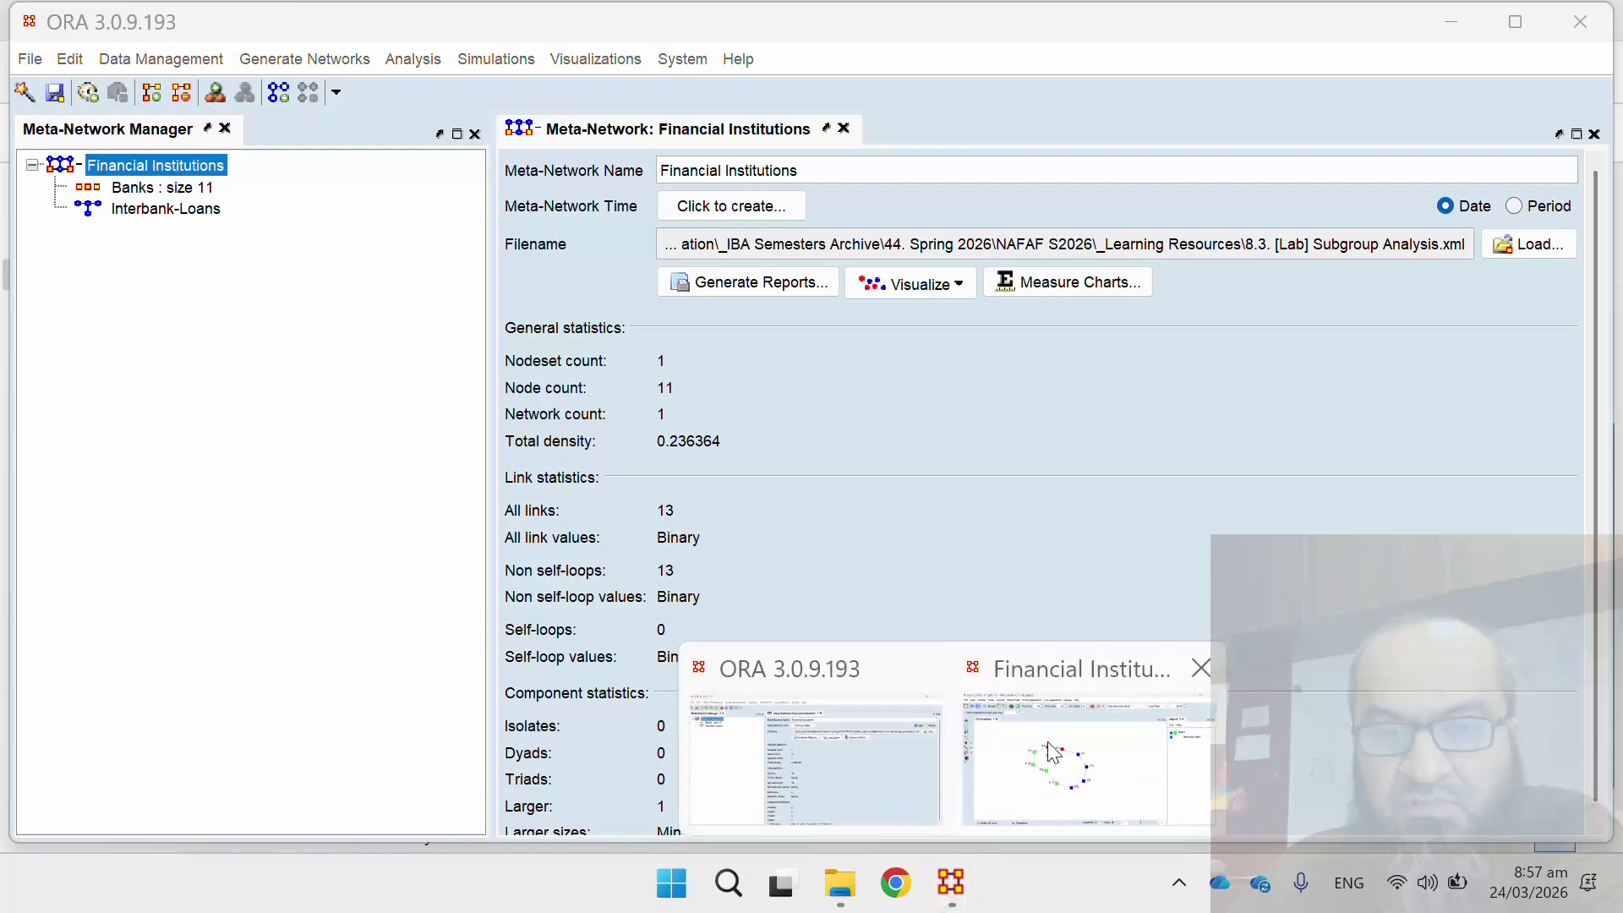
left_click(1051, 751)
left_click(456, 49)
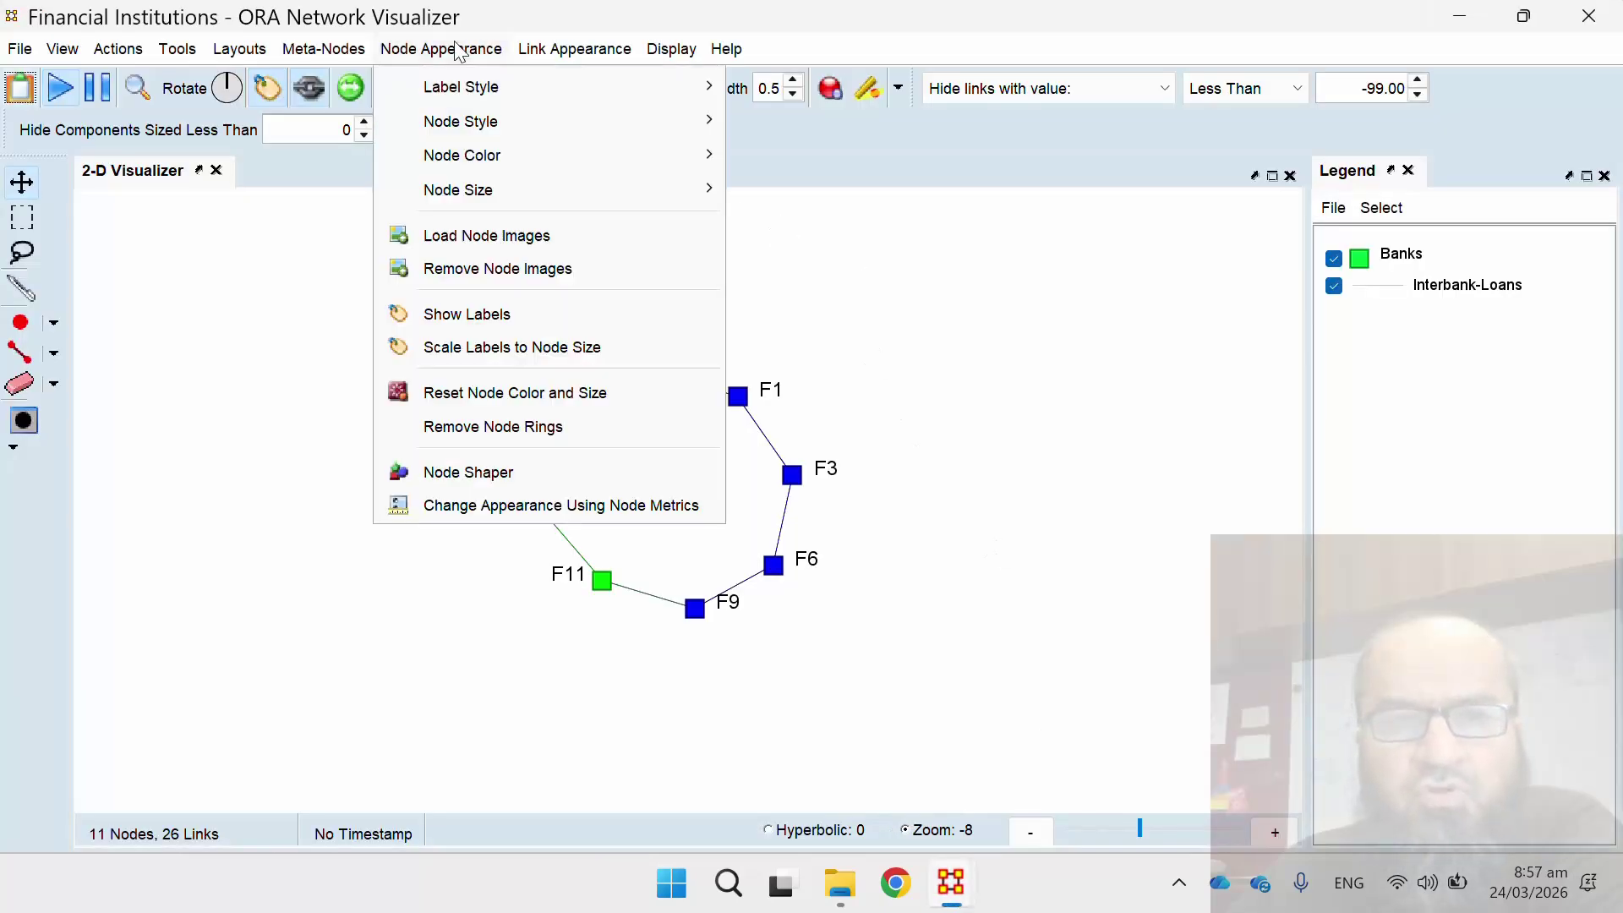
mouse_move(502, 163)
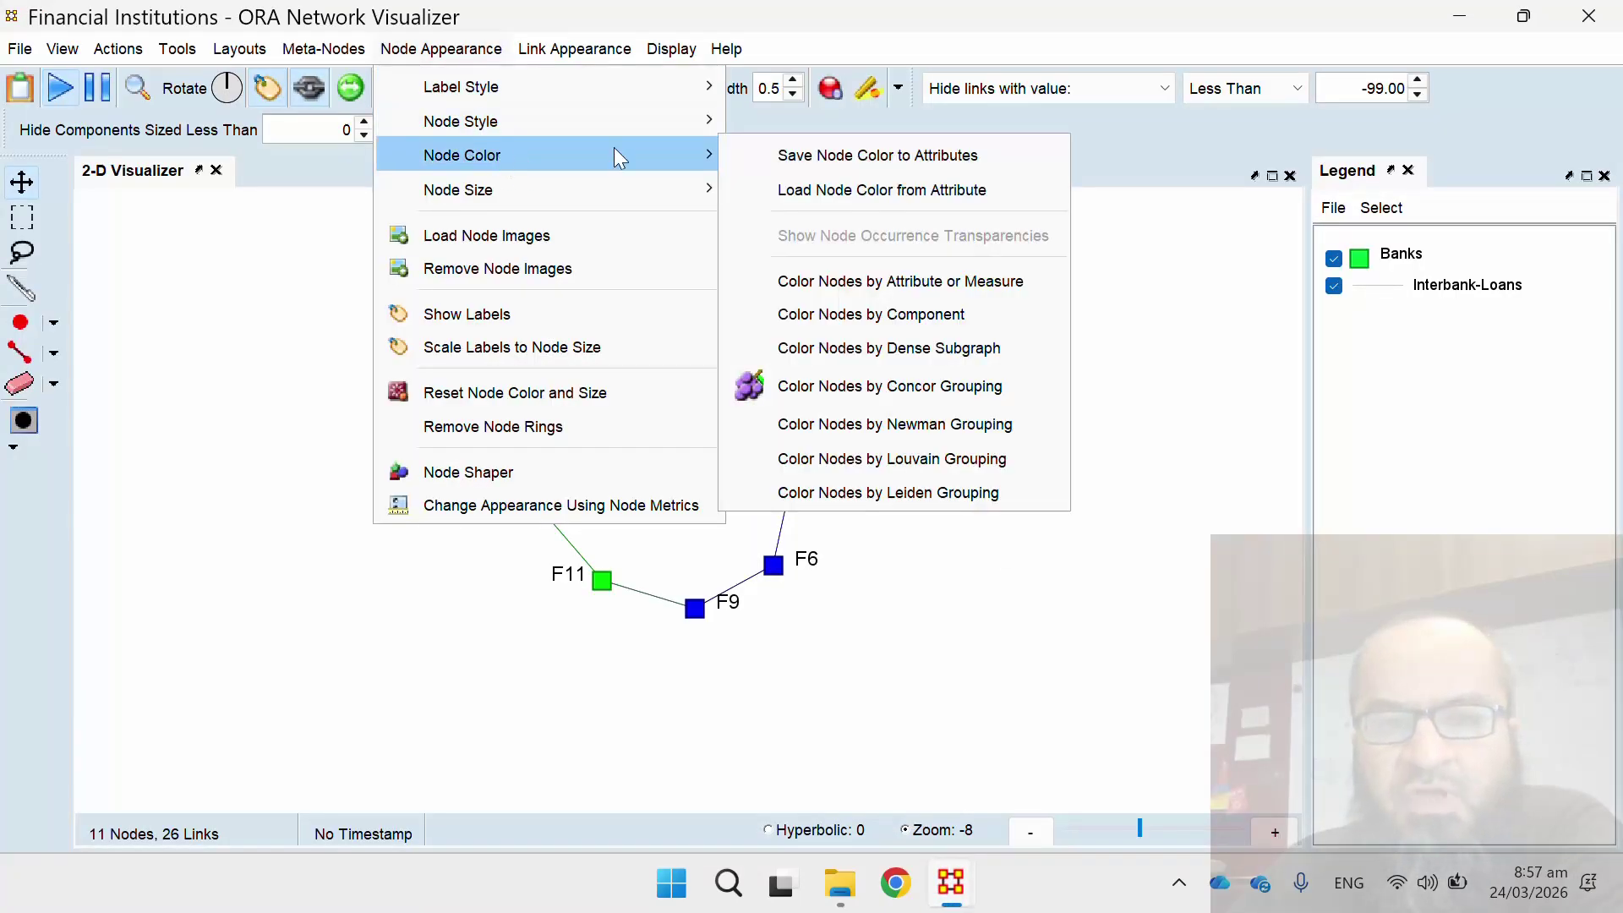
left_click(998, 396)
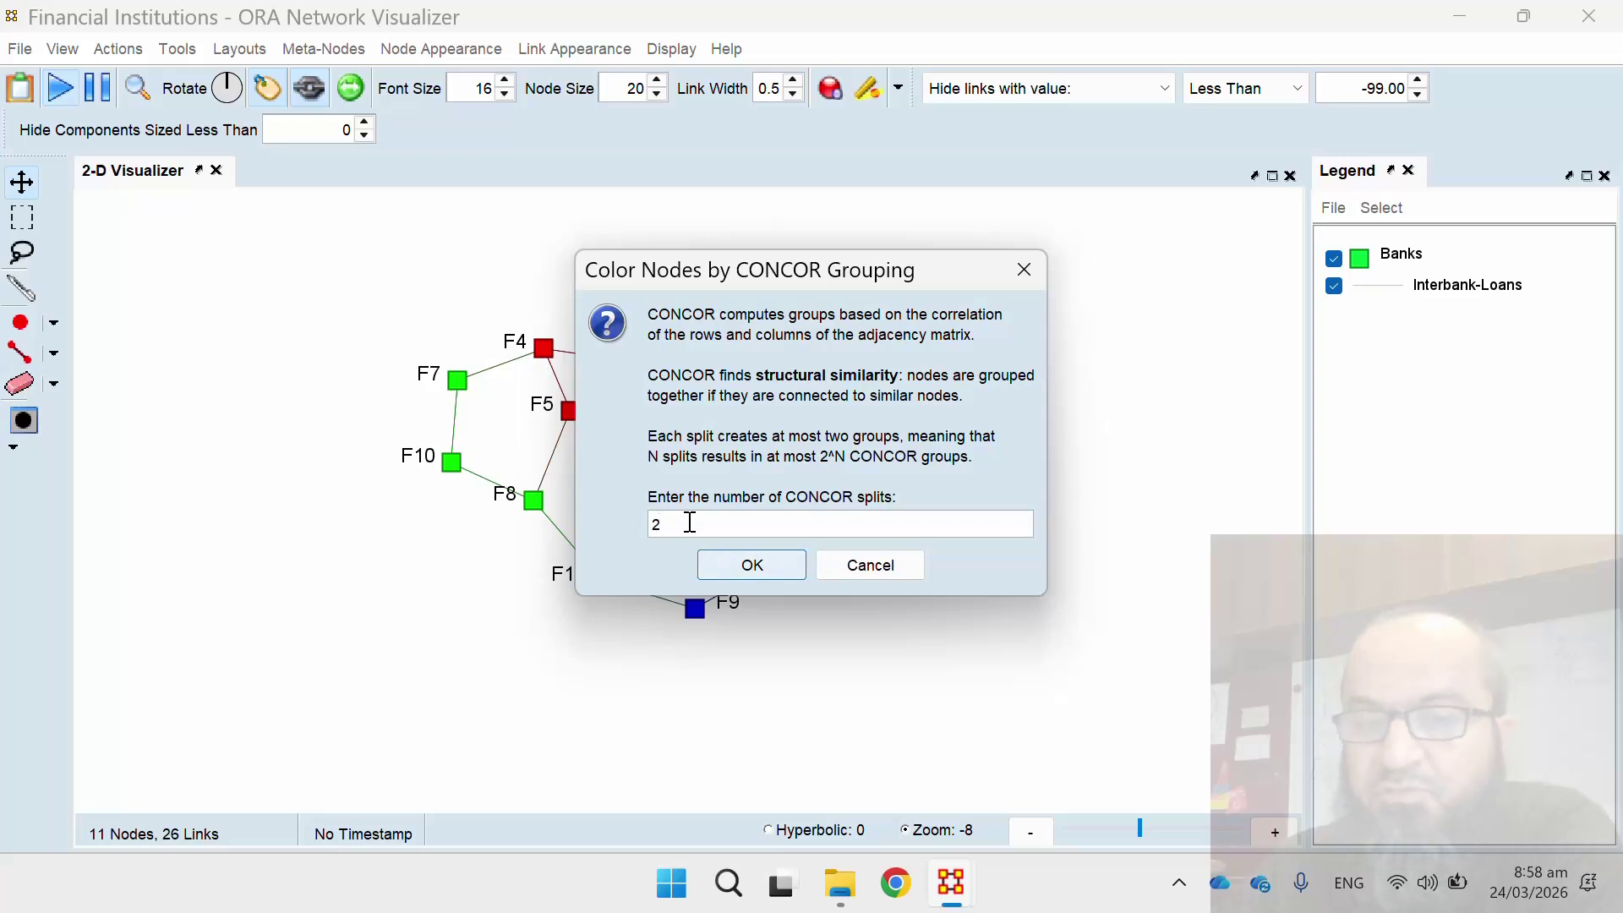
left_click(753, 565)
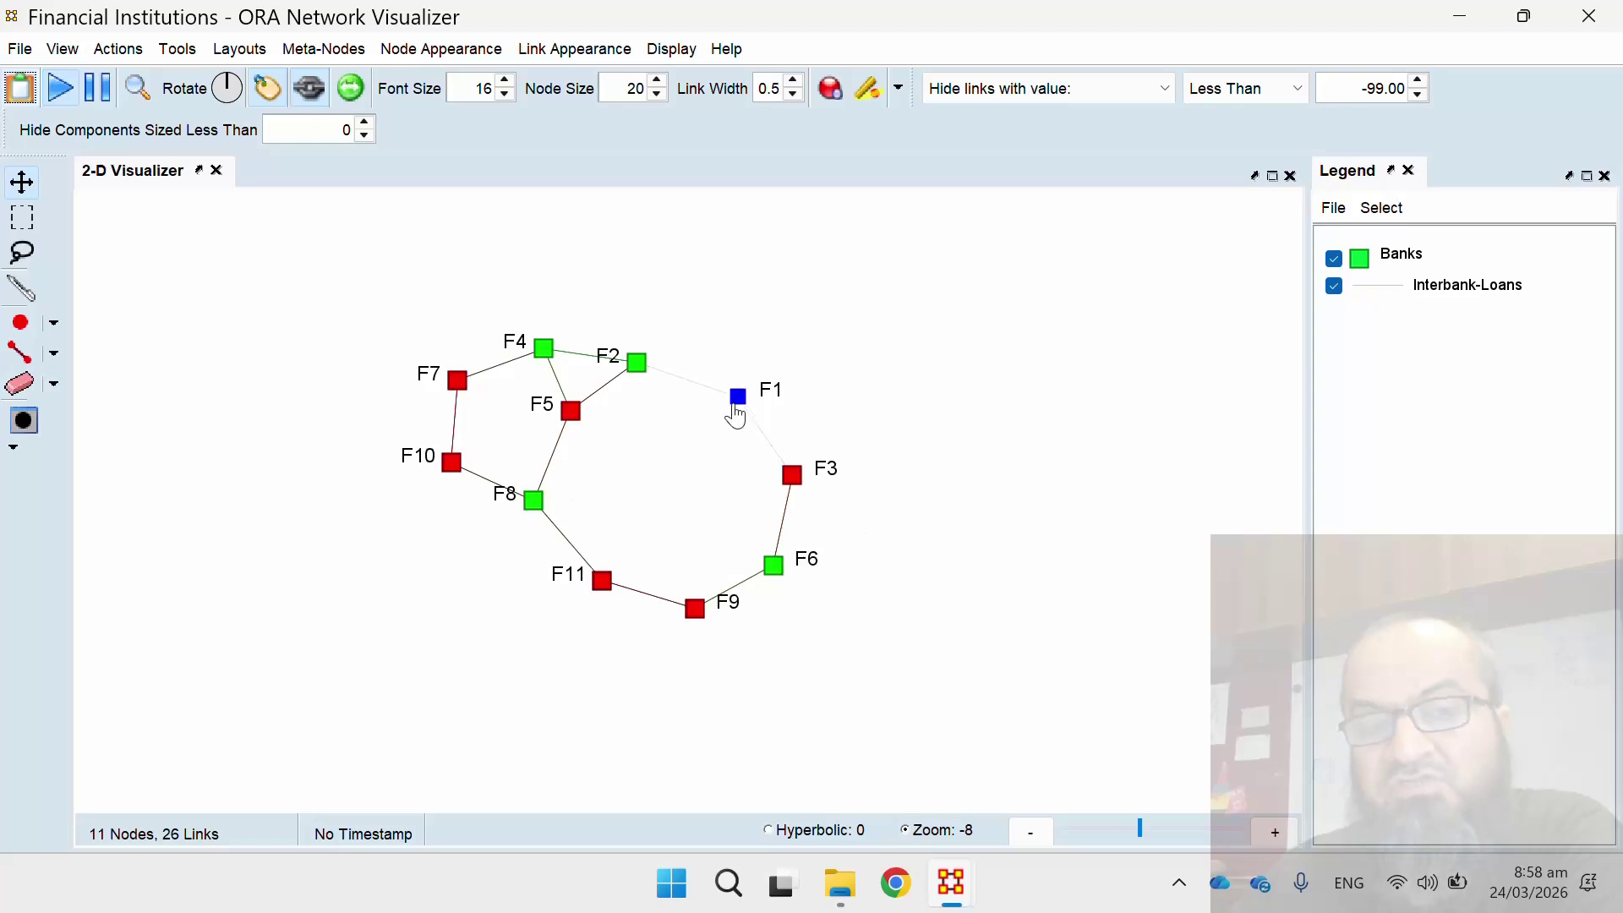
Step: Examine the concor group assignments in the Banks node attribute table, and return to the network visualizer
left_click(1445, 23)
left_click(178, 196)
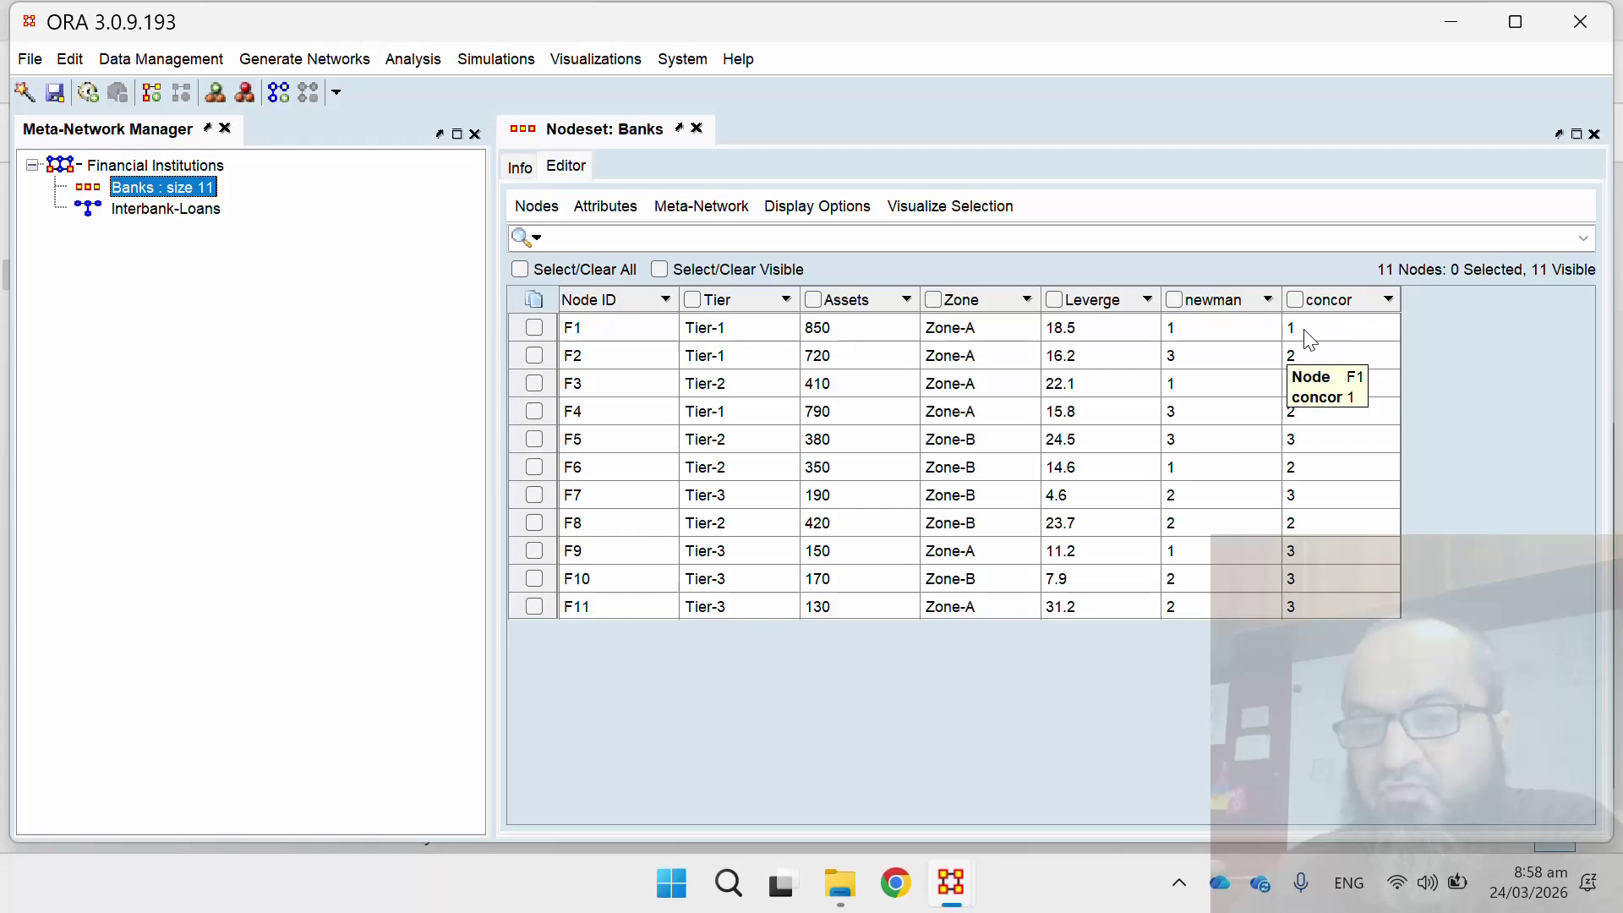
left_click(1455, 22)
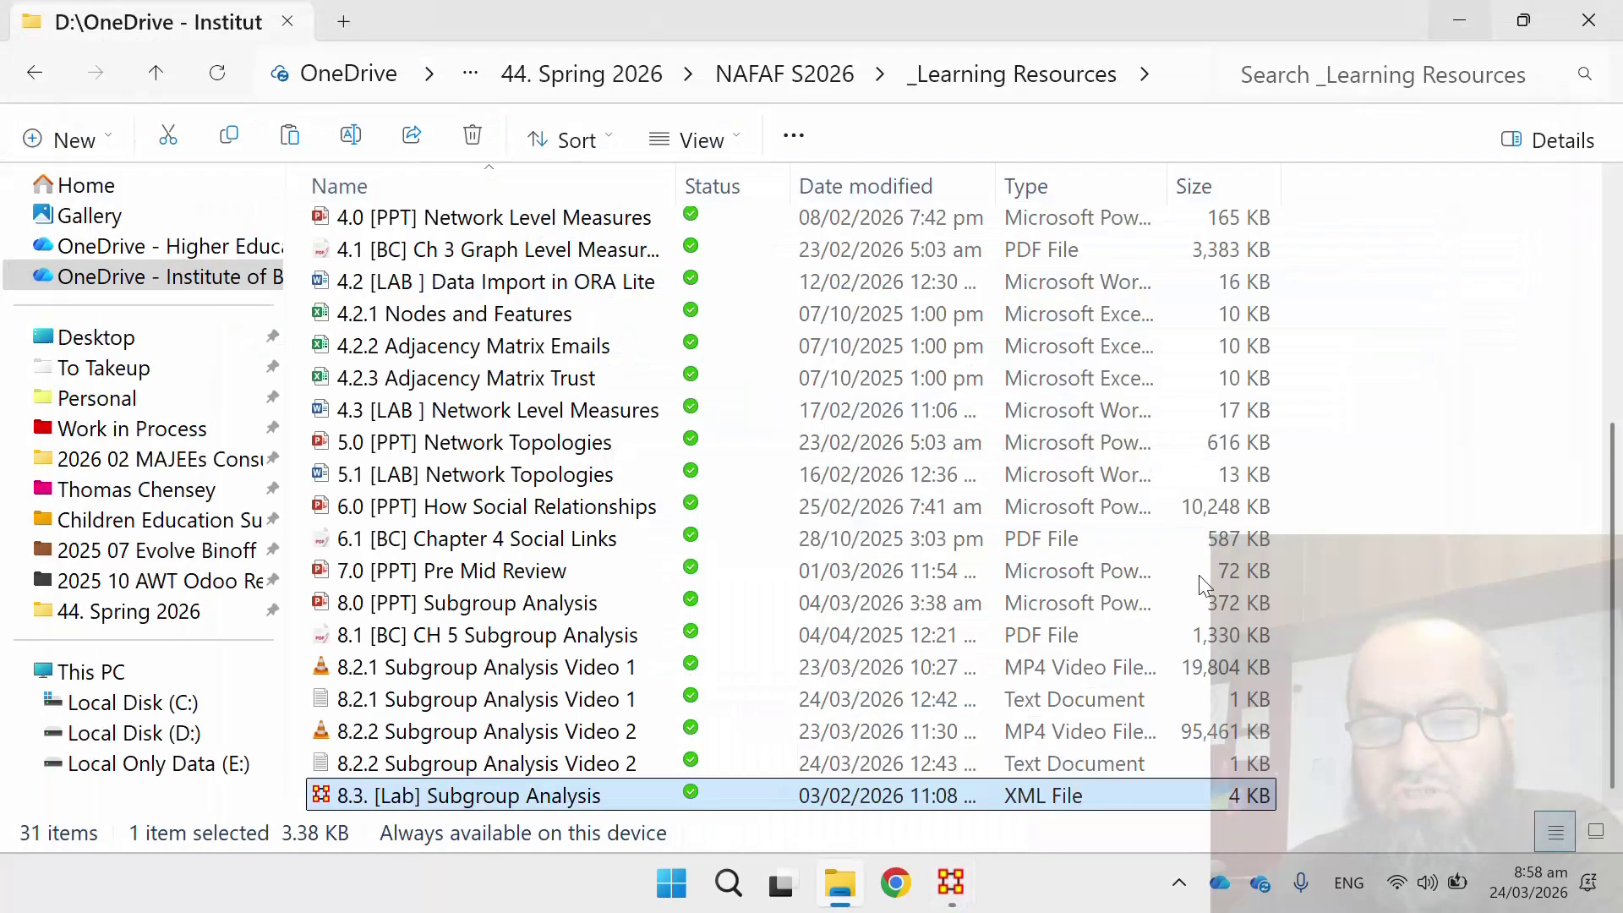
mouse_move(951, 883)
left_click(1067, 777)
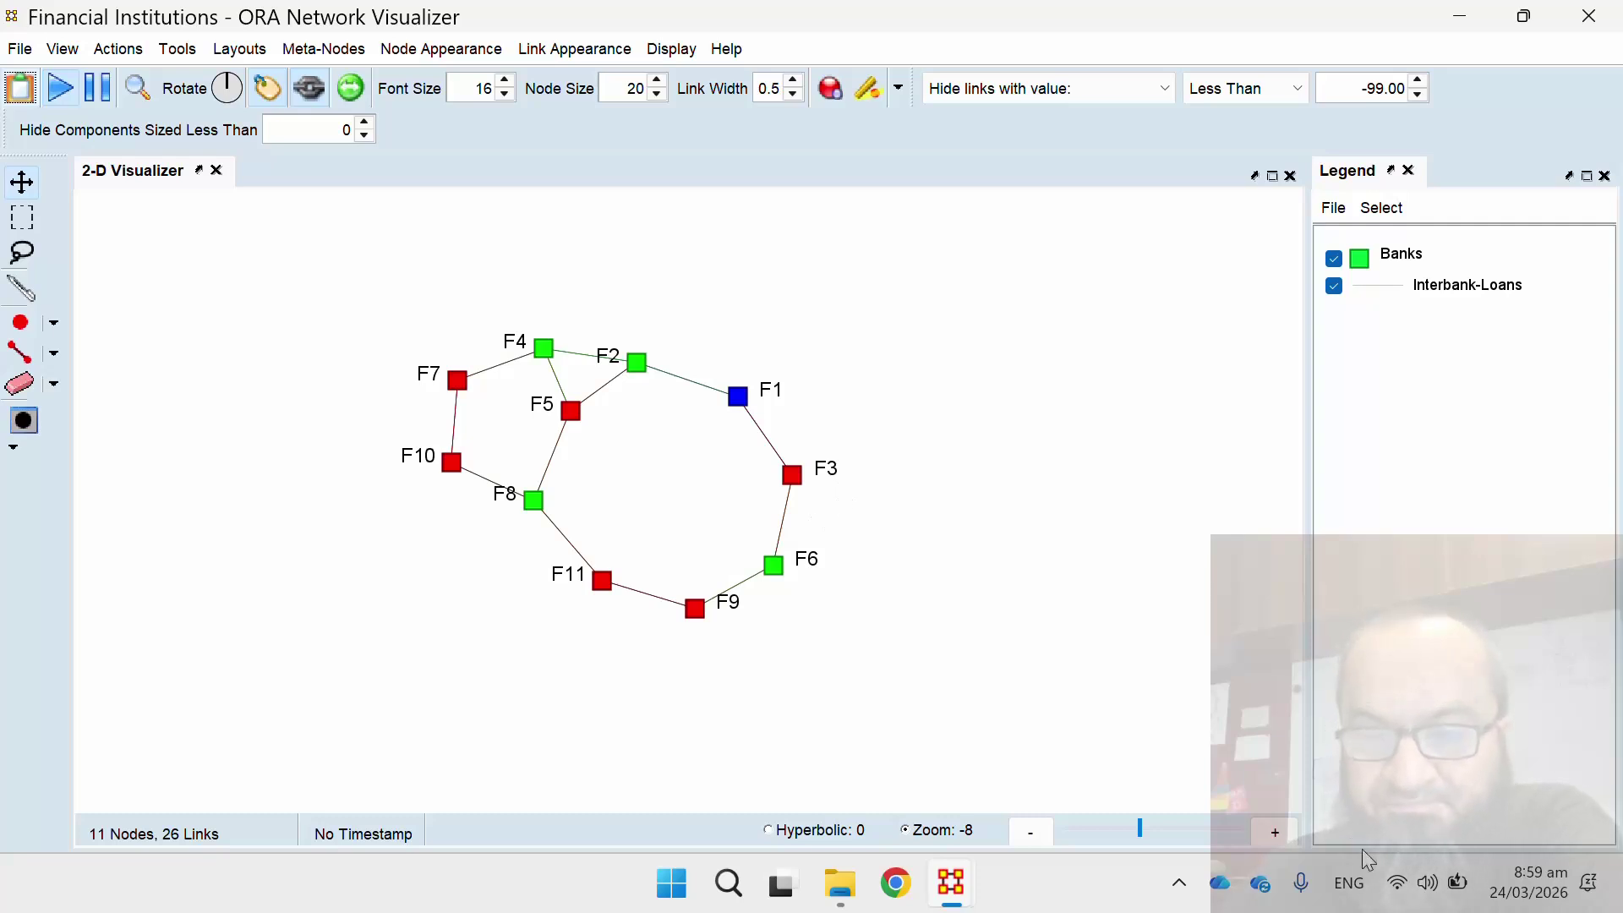
left_click(1180, 884)
left_click(1216, 805)
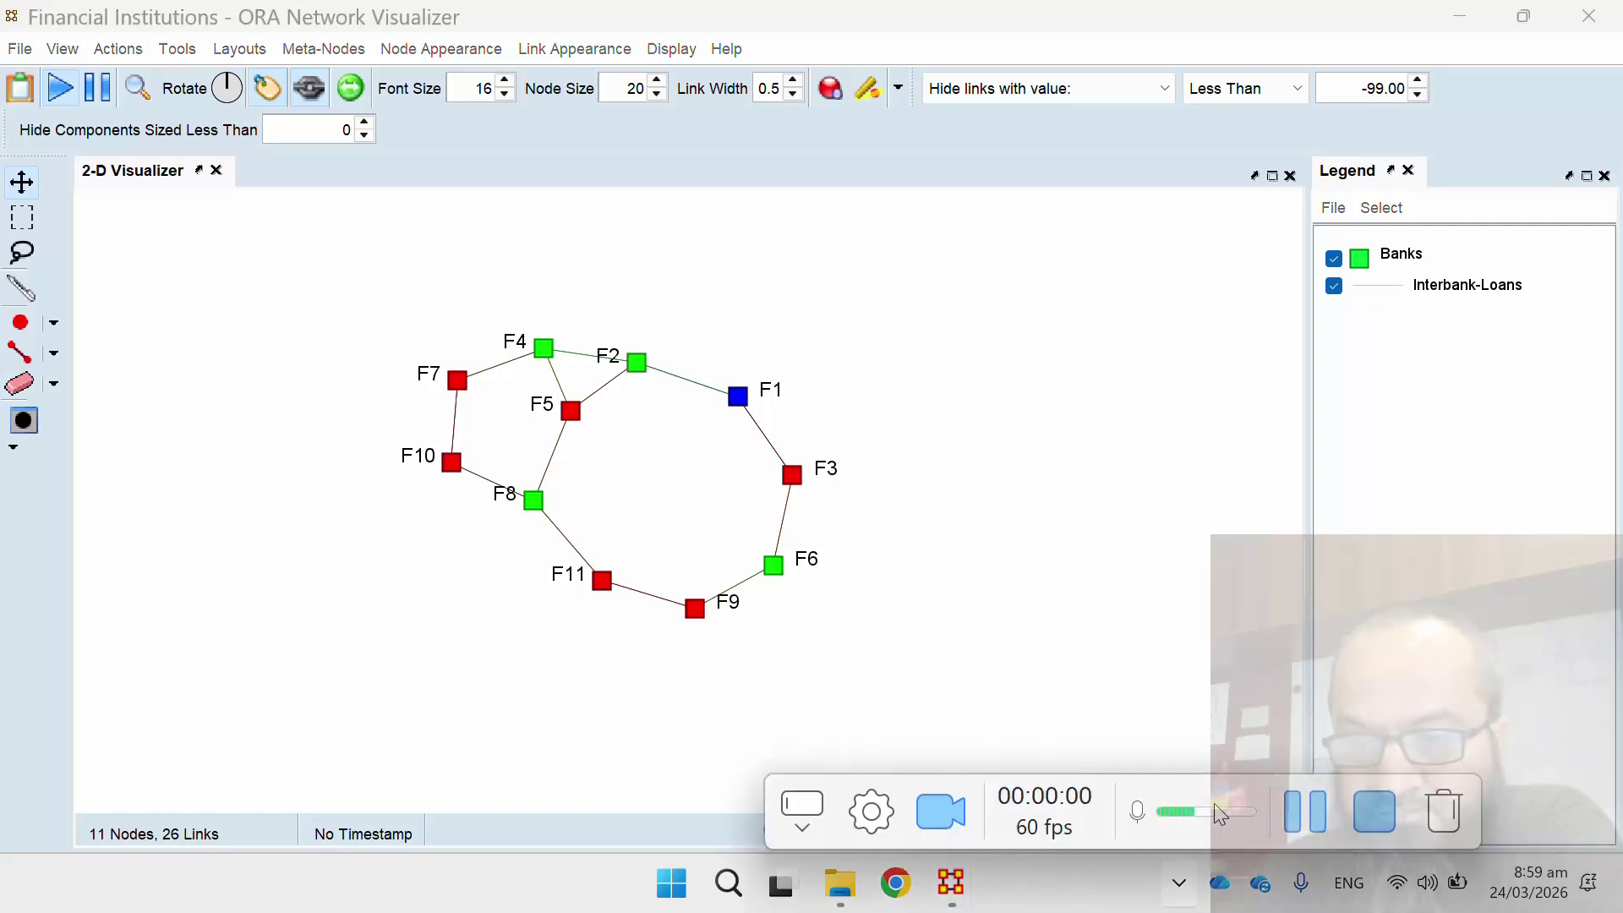